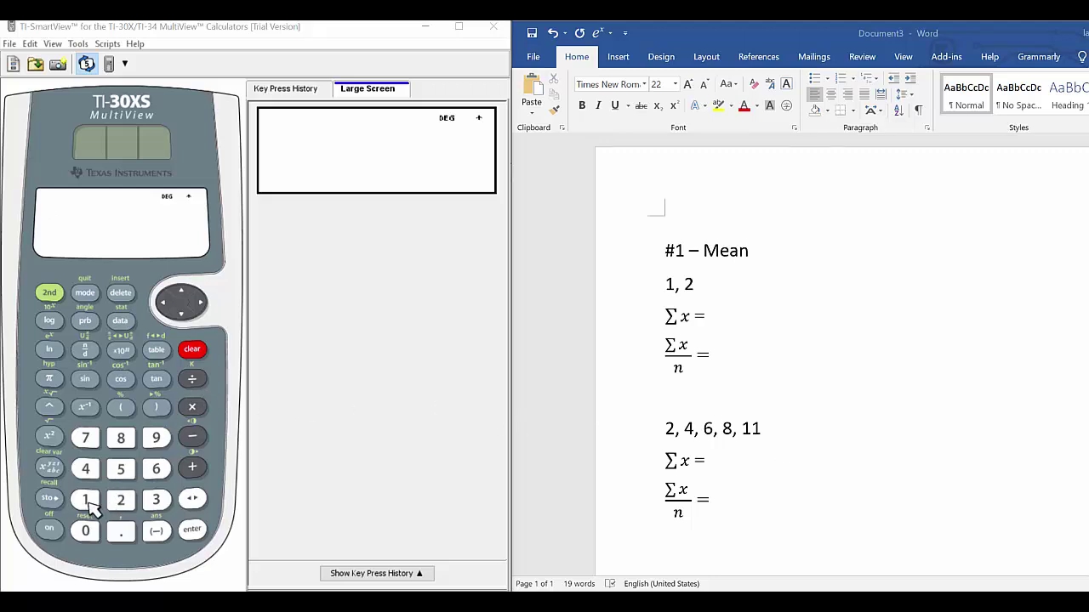
- Evaluate 1+2÷2 on the calculator without parentheses
click(86, 502)
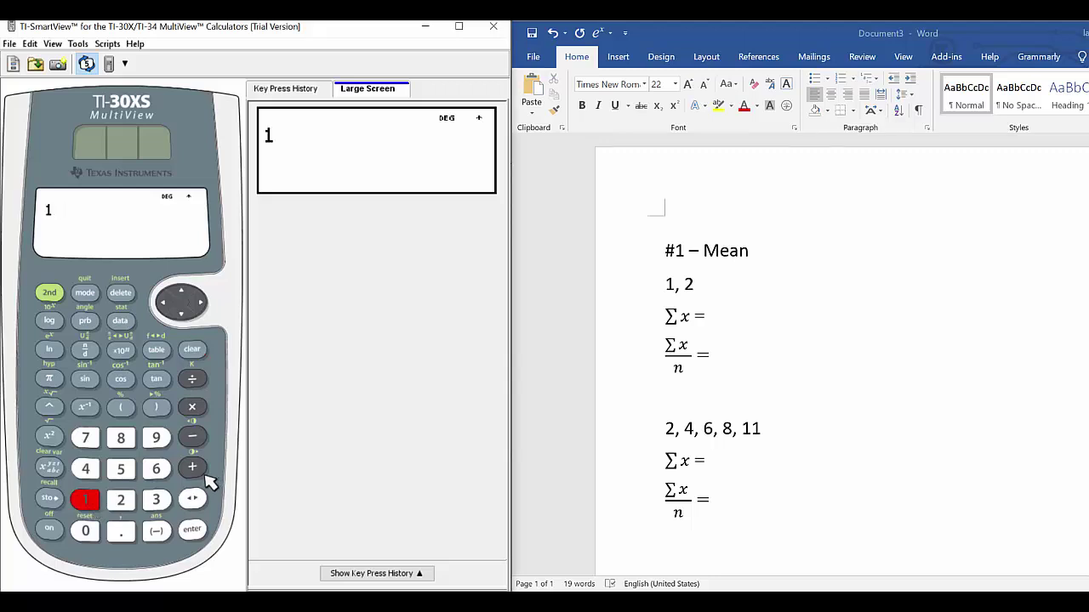
click(200, 473)
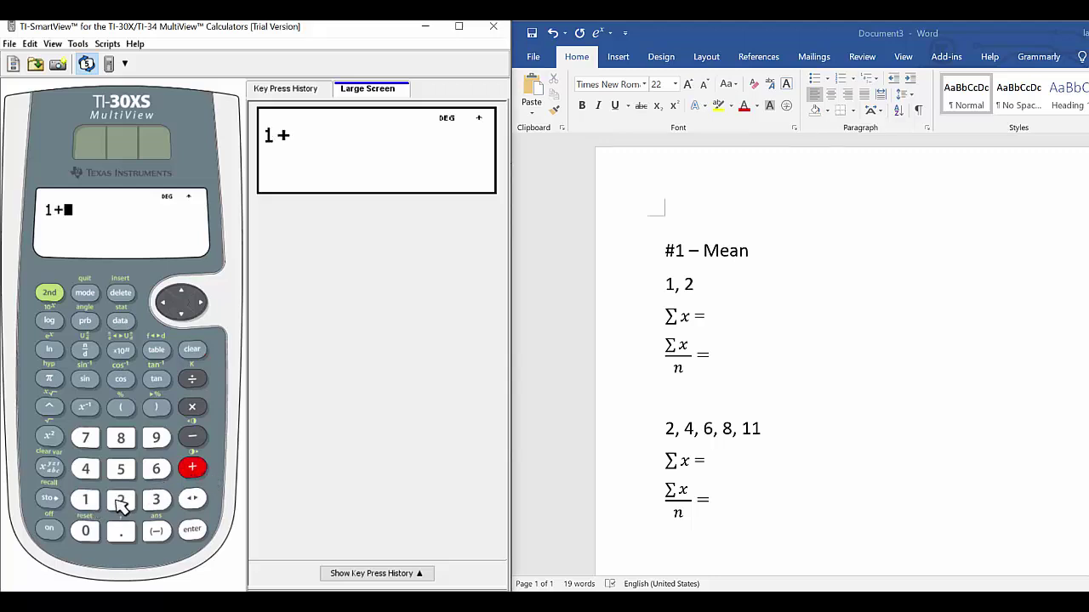
click(120, 502)
click(193, 380)
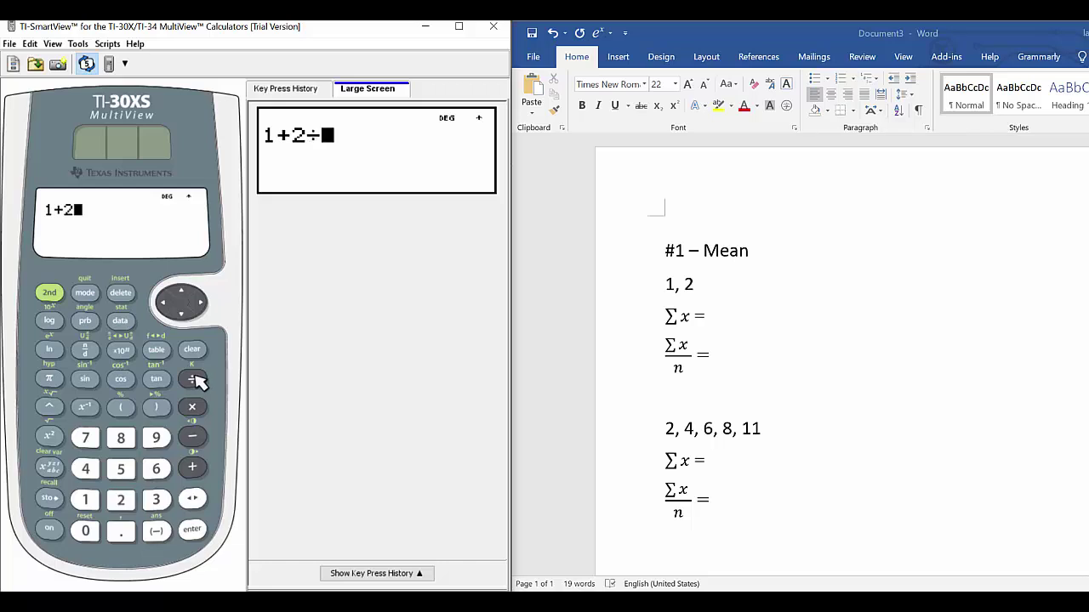
click(122, 502)
click(201, 530)
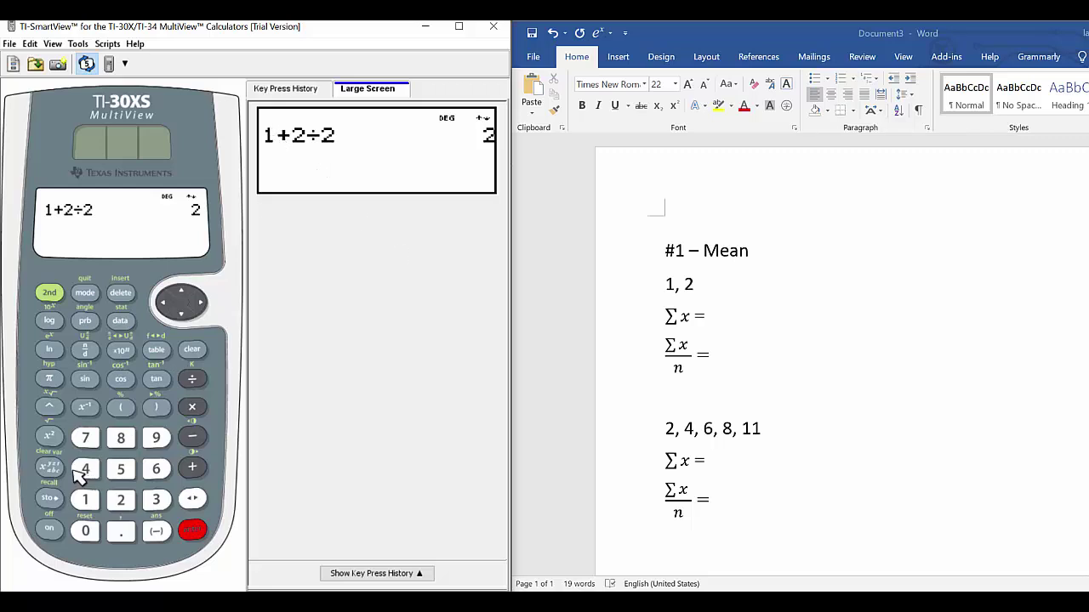
- Evaluate (1+2)÷2 on the calculator, with the sum in parentheses, for the mean of 1 and 2
click(119, 409)
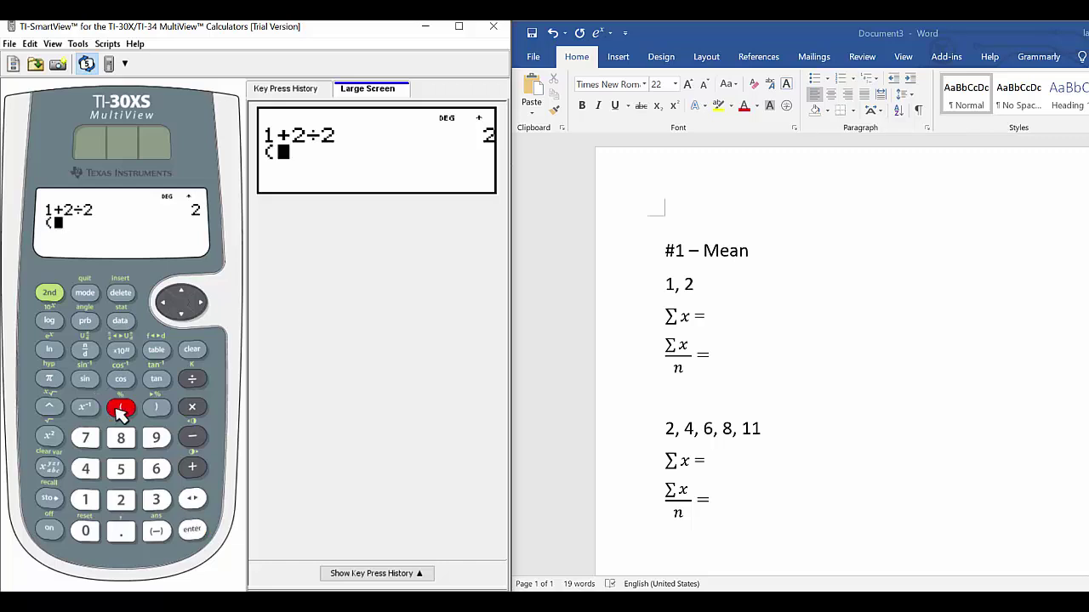
click(85, 500)
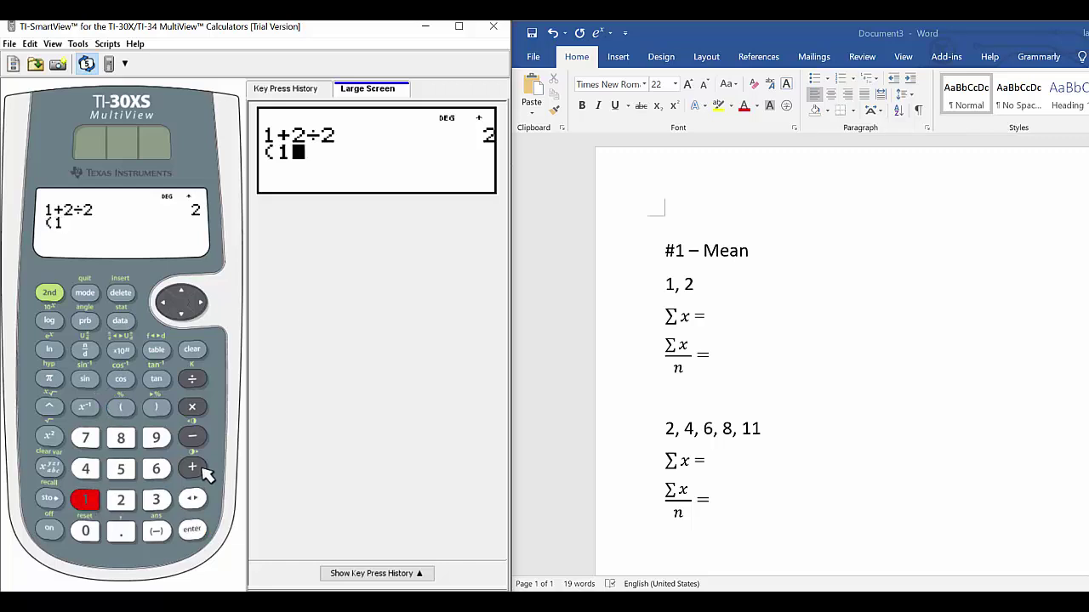
click(193, 468)
click(121, 500)
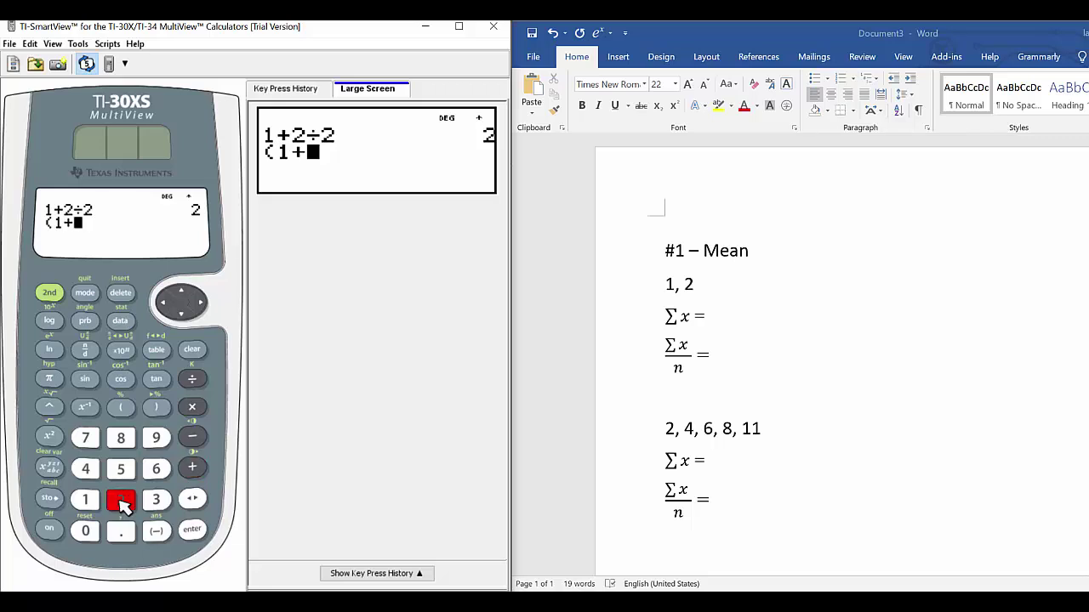
click(159, 408)
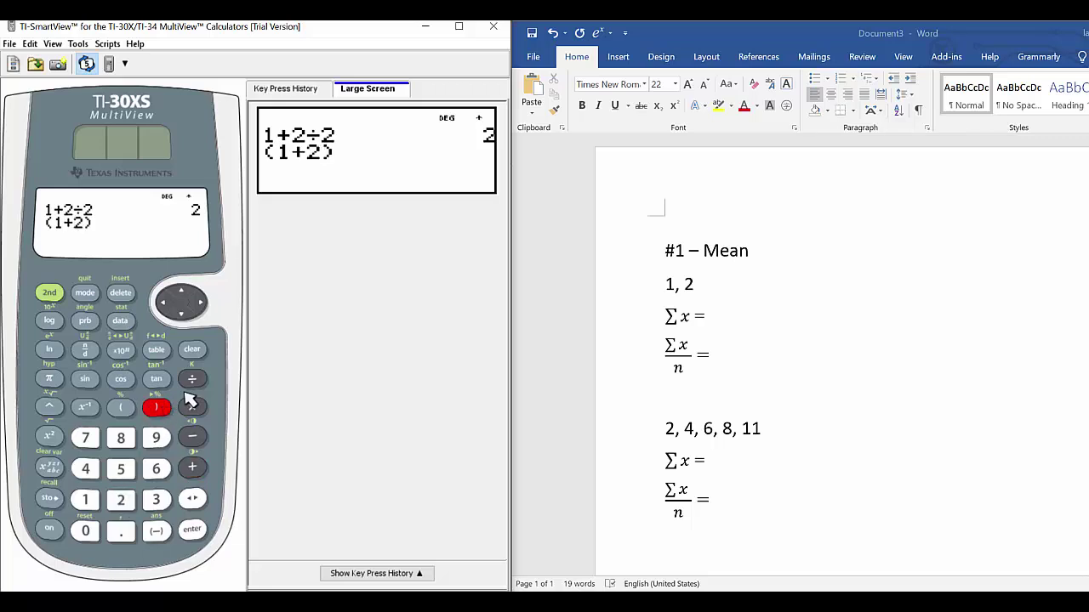
click(193, 380)
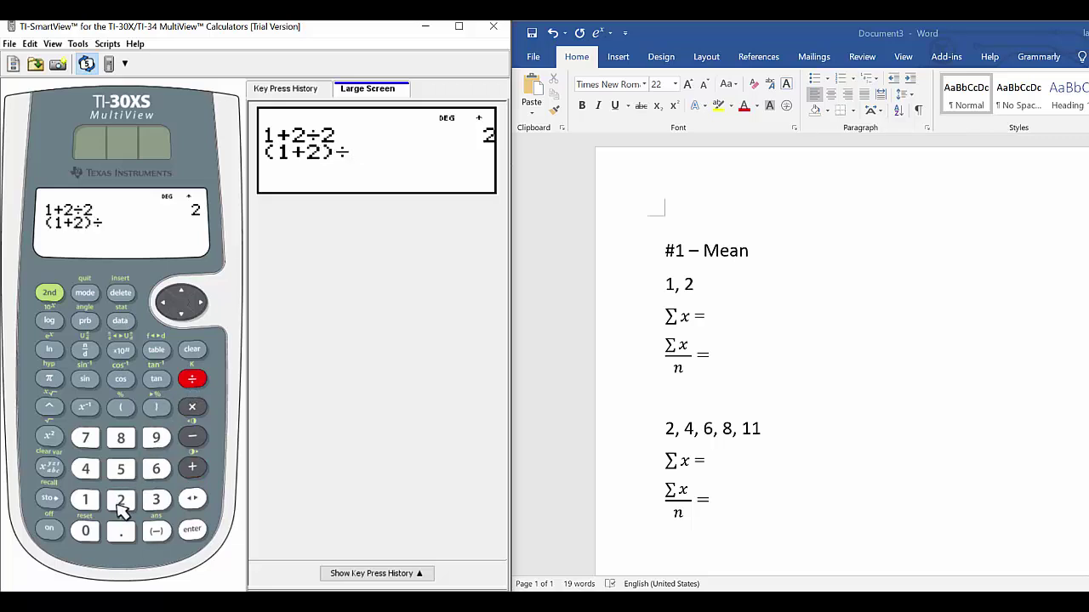
click(121, 500)
click(202, 529)
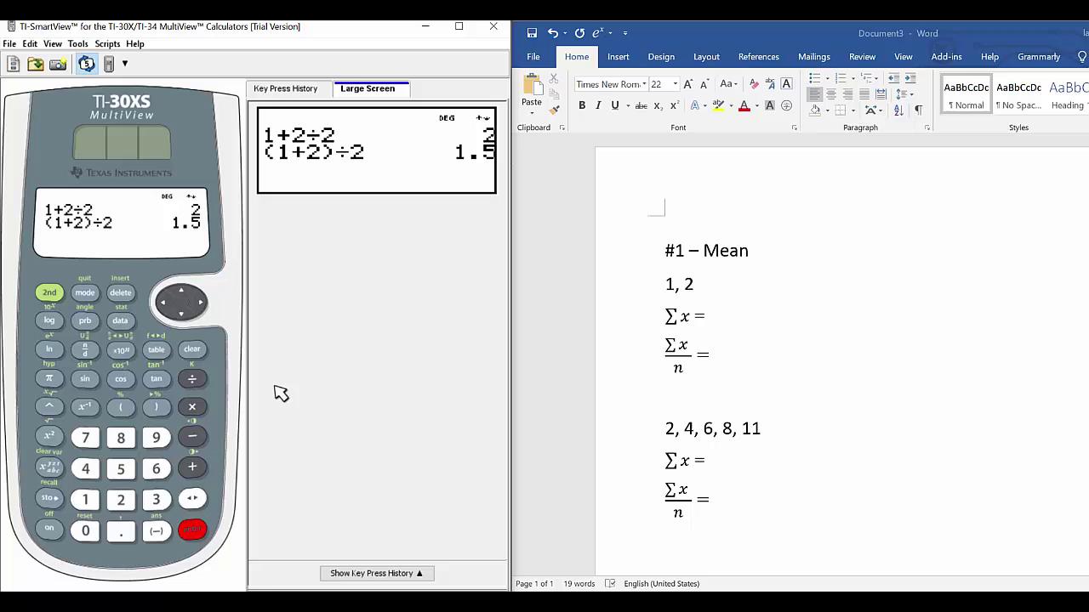
- Compute the mean of 1 and 2 in two stages: evaluate 1+2, then divide that answer by 2
click(85, 499)
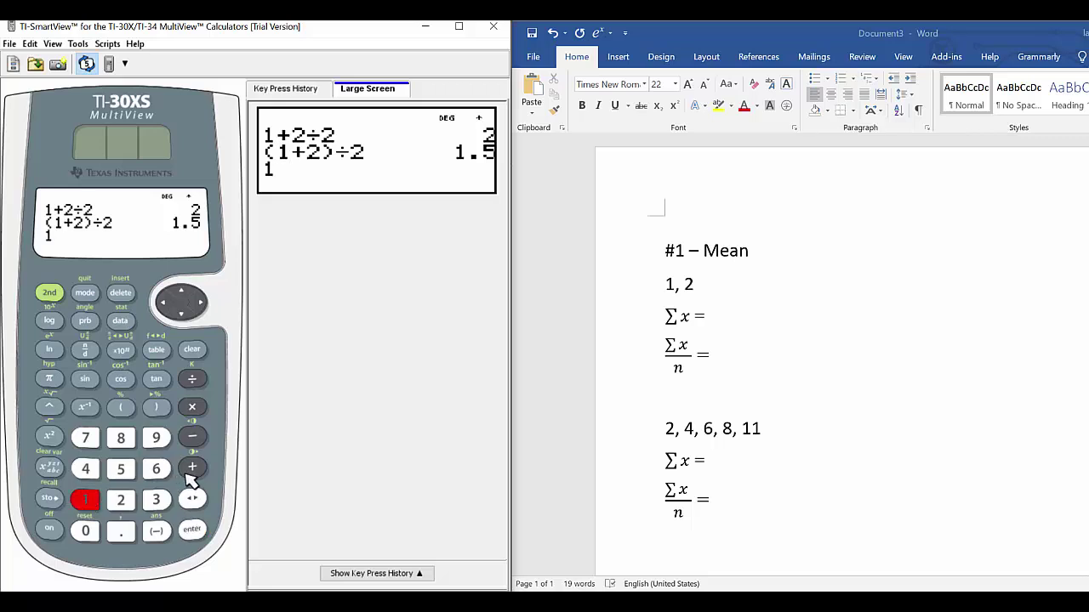
click(192, 467)
click(123, 501)
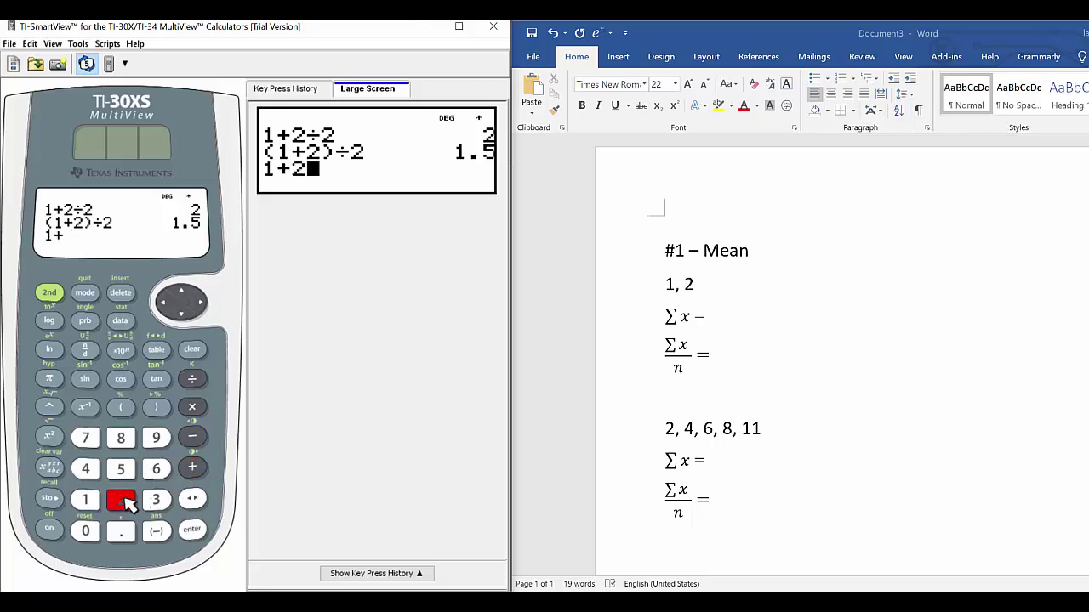
click(194, 530)
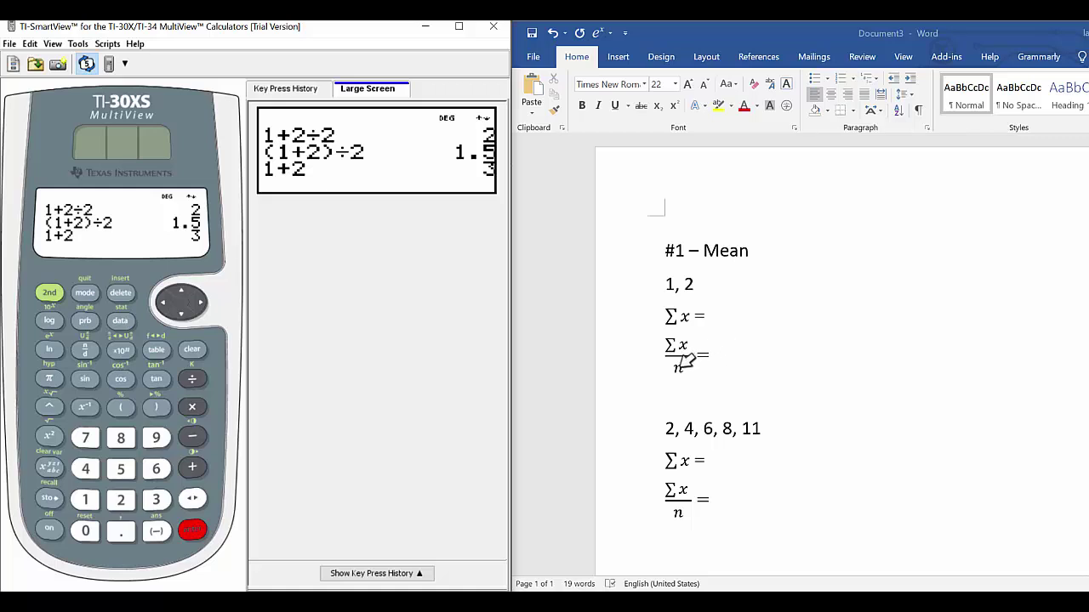
click(194, 378)
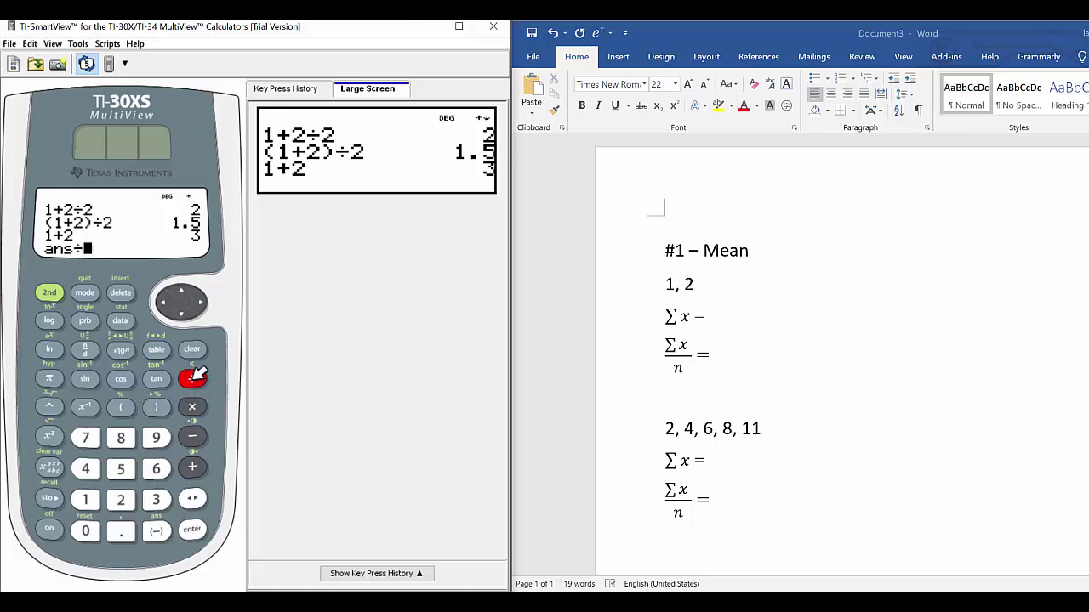
click(134, 491)
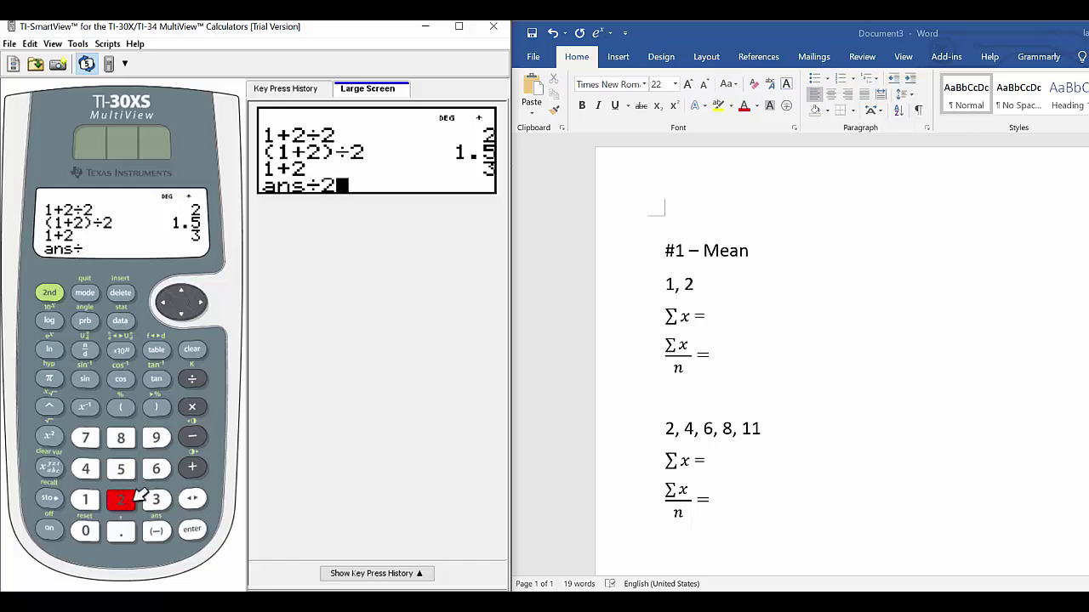
click(201, 528)
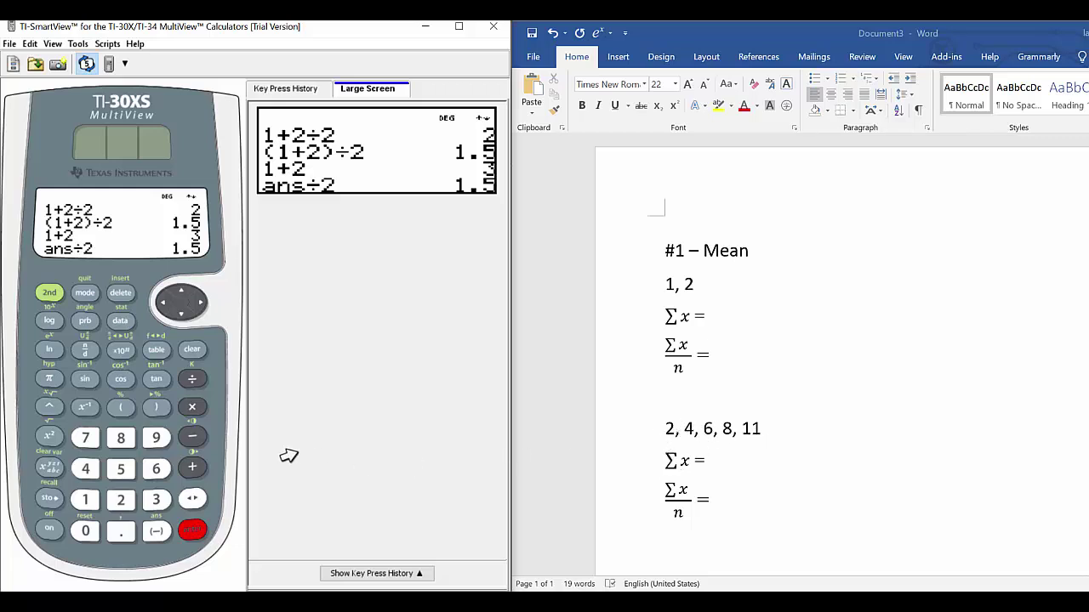
- Add 2+4+6+8+11 on the calculator and enter 31 after the second ∑x = in the Word document
click(121, 499)
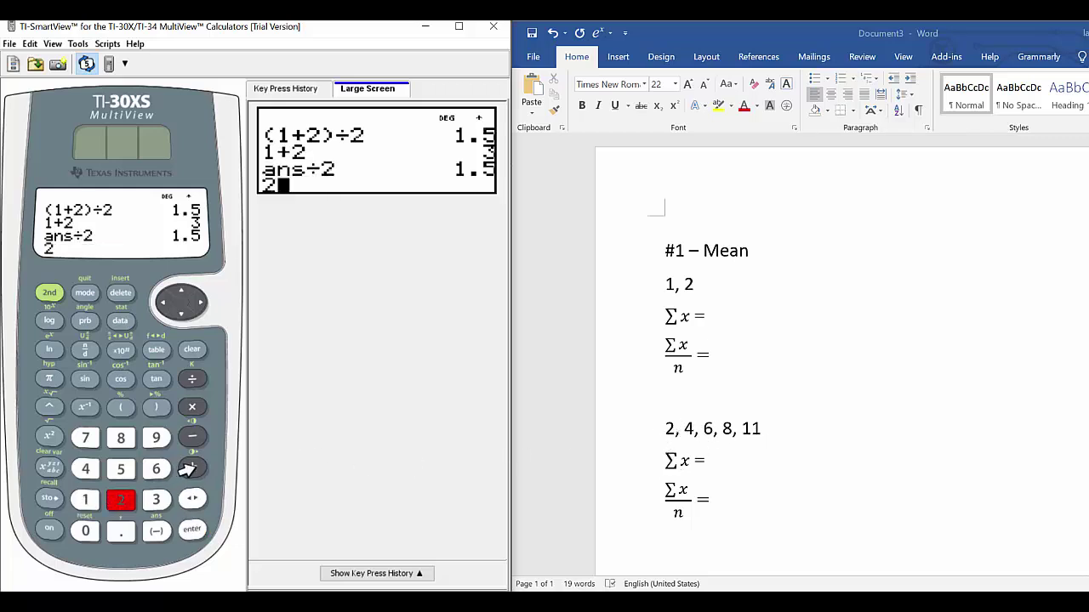
click(189, 469)
click(82, 468)
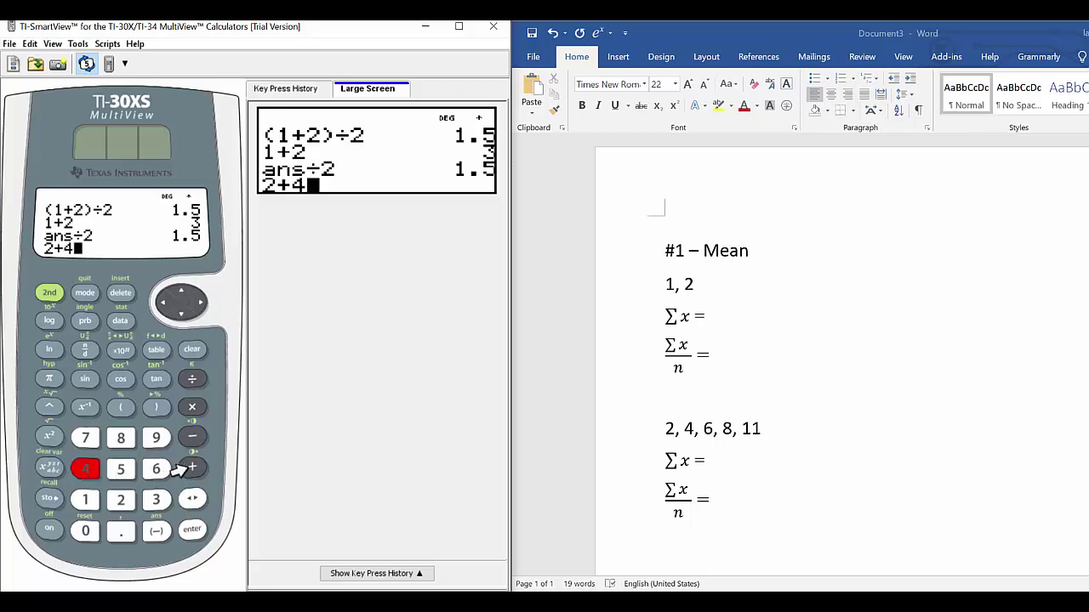
click(191, 467)
click(157, 470)
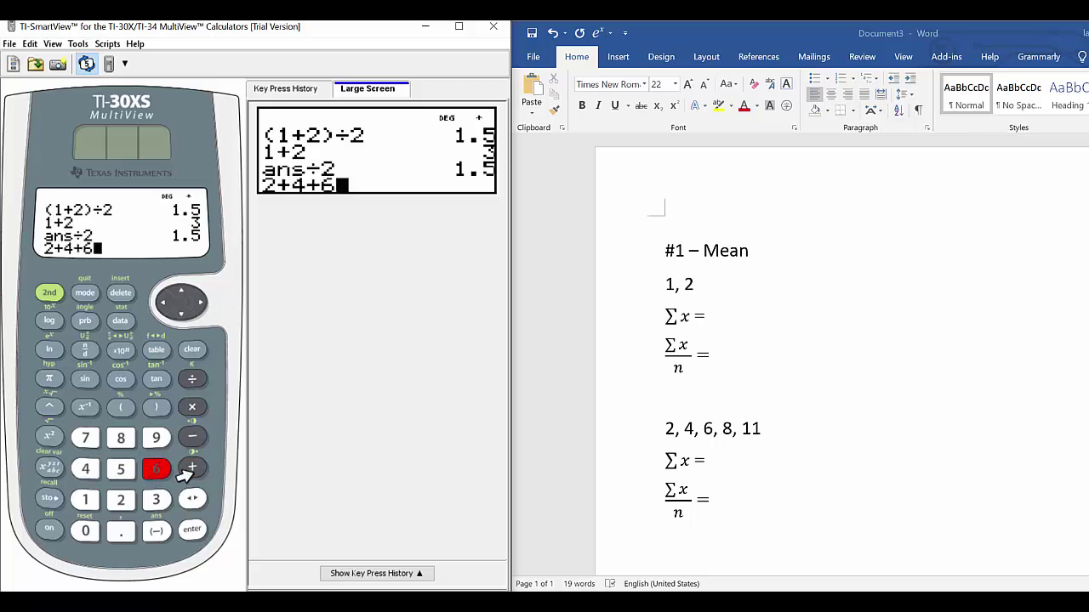
click(189, 468)
click(121, 437)
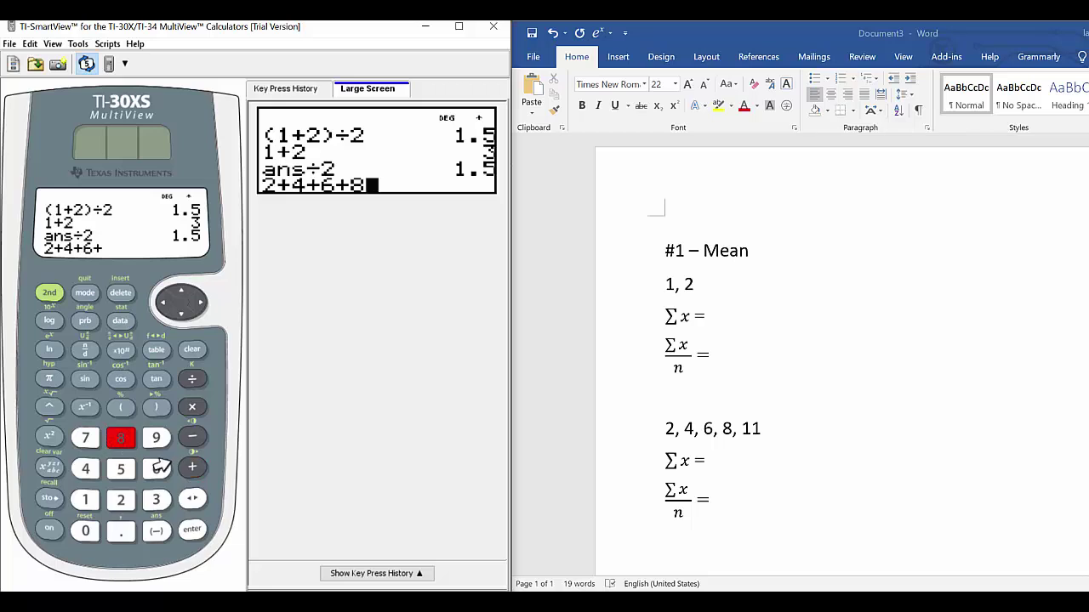
click(188, 468)
click(84, 500)
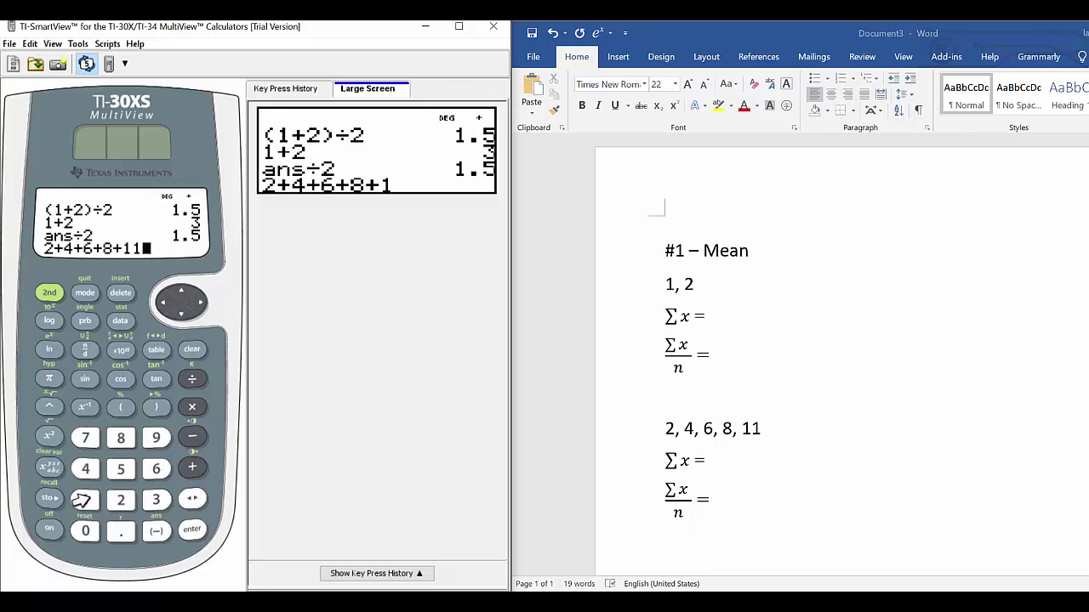
click(84, 500)
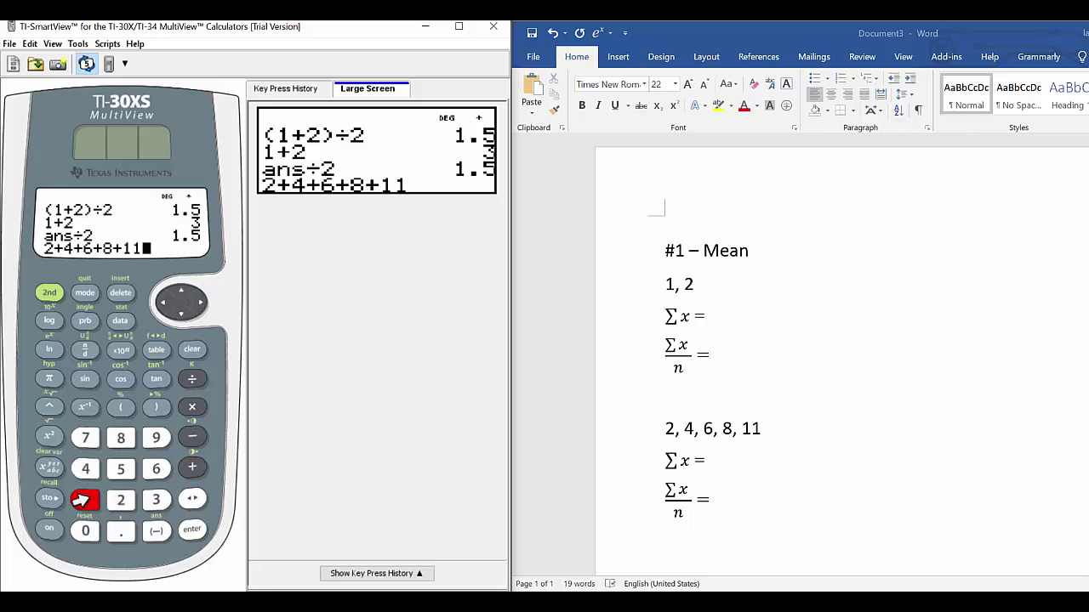
click(191, 532)
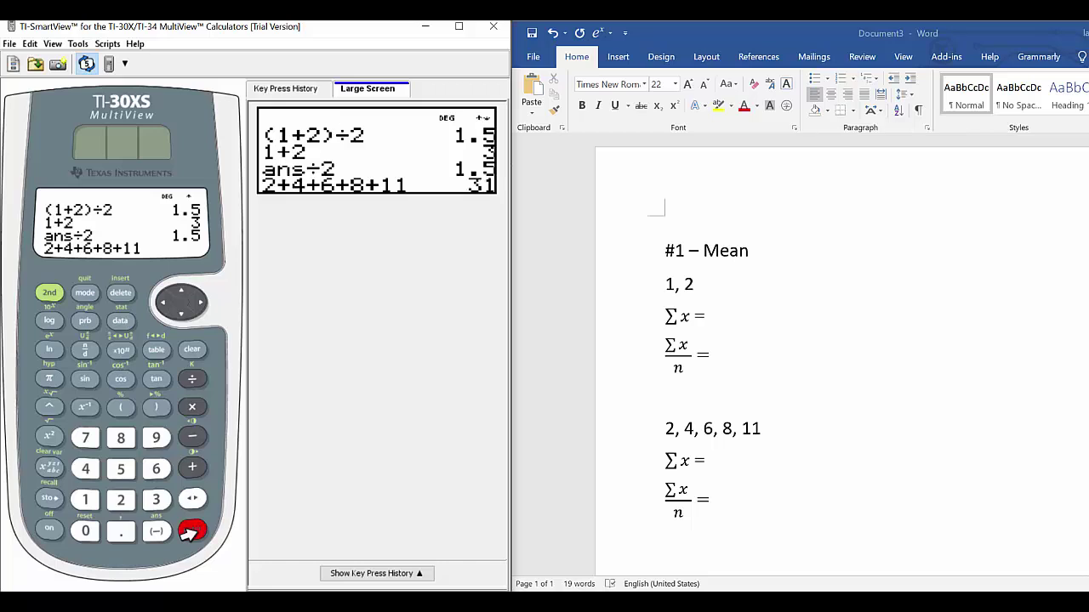
click(708, 461)
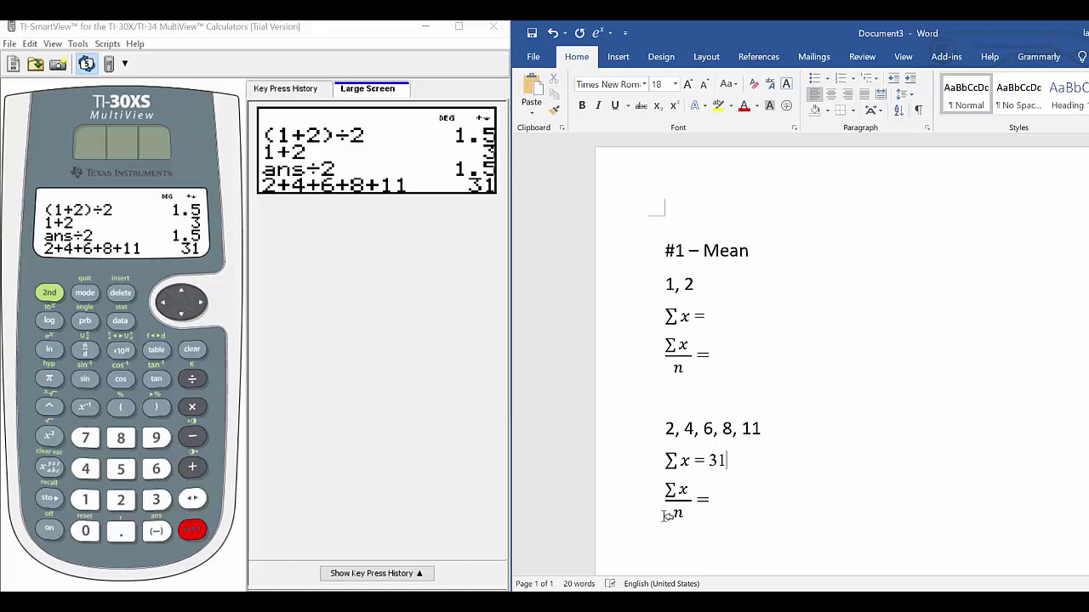
- Divide the previous answer by 5 on the calculator and place the text cursor after the second ∑x/n = in the Word document
click(193, 379)
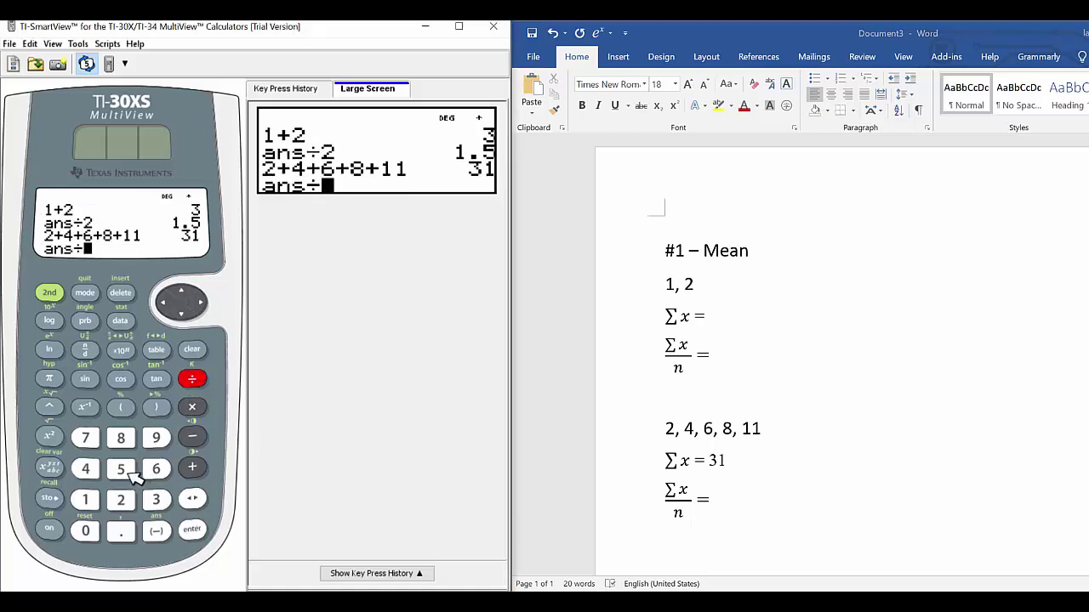
click(130, 473)
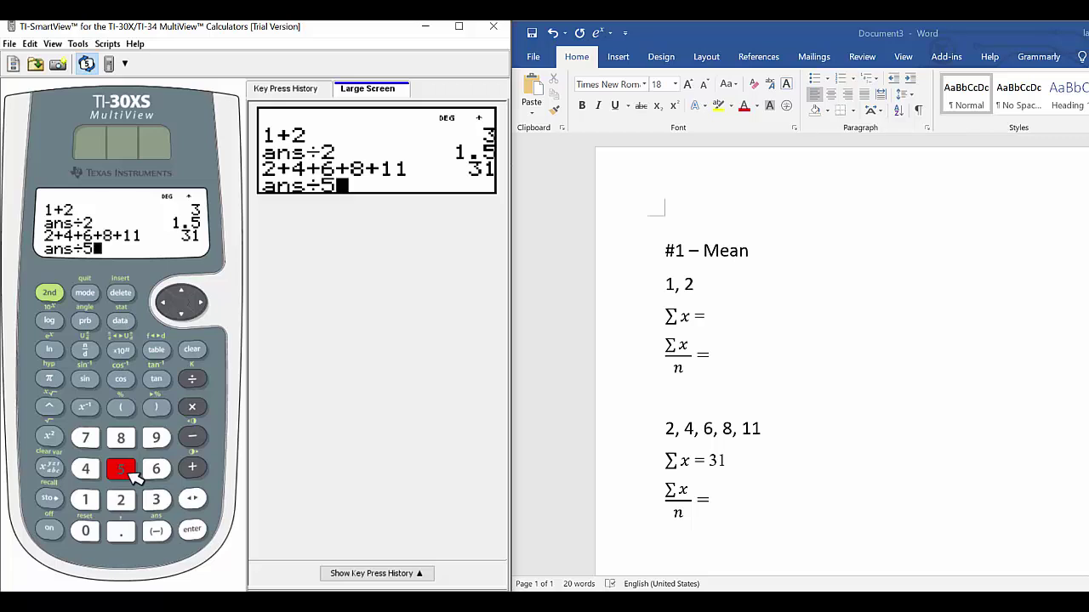
click(203, 533)
click(730, 506)
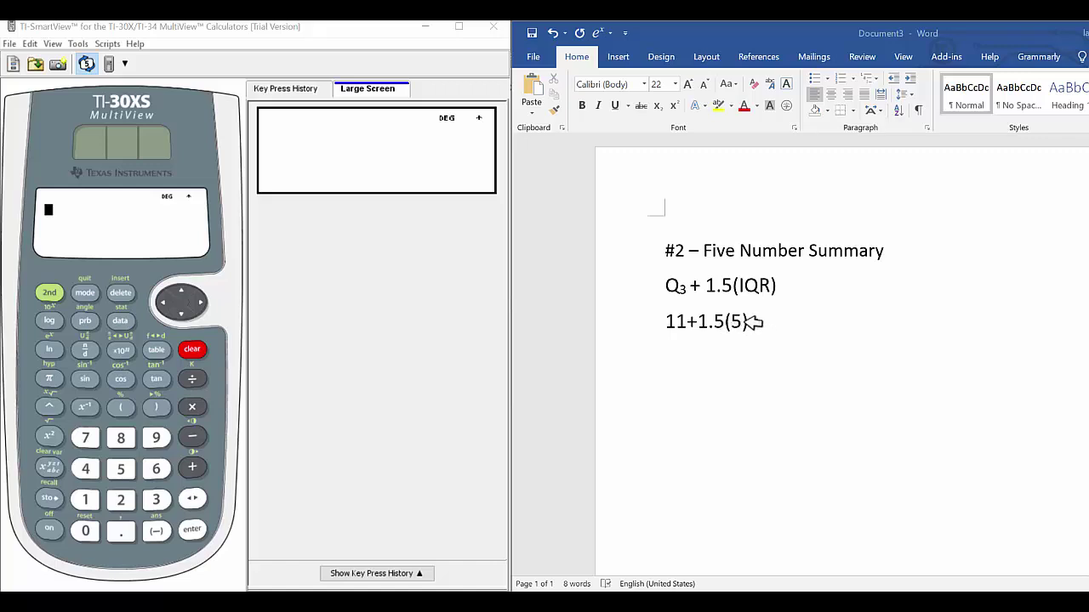
- Evaluate 11+1.5*5 on the calculator for the Q3 + 1.5(IQR) expression
click(95, 501)
click(95, 501)
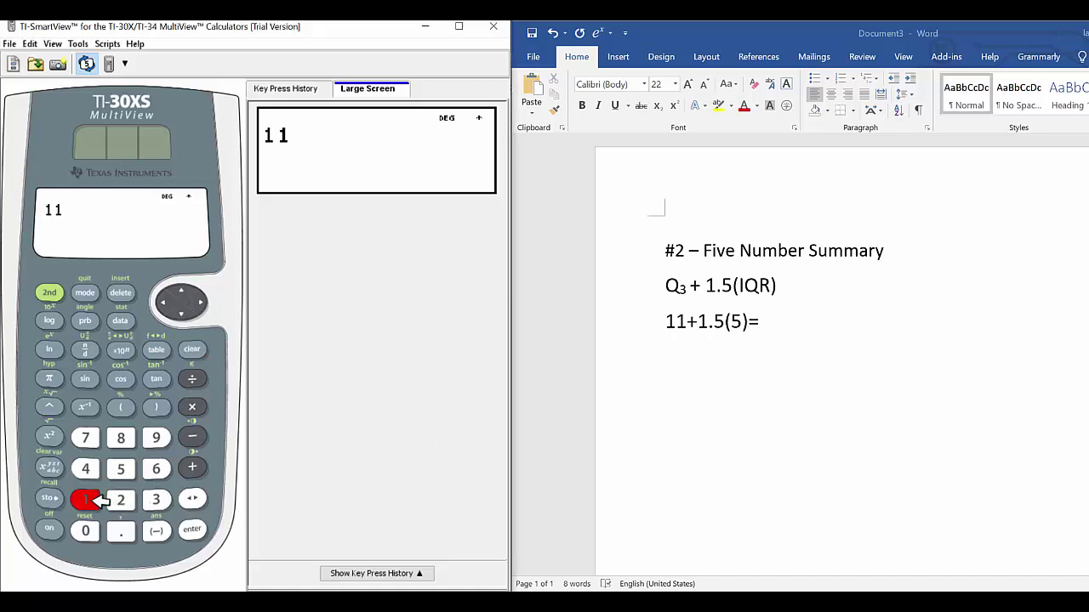
click(193, 467)
click(93, 503)
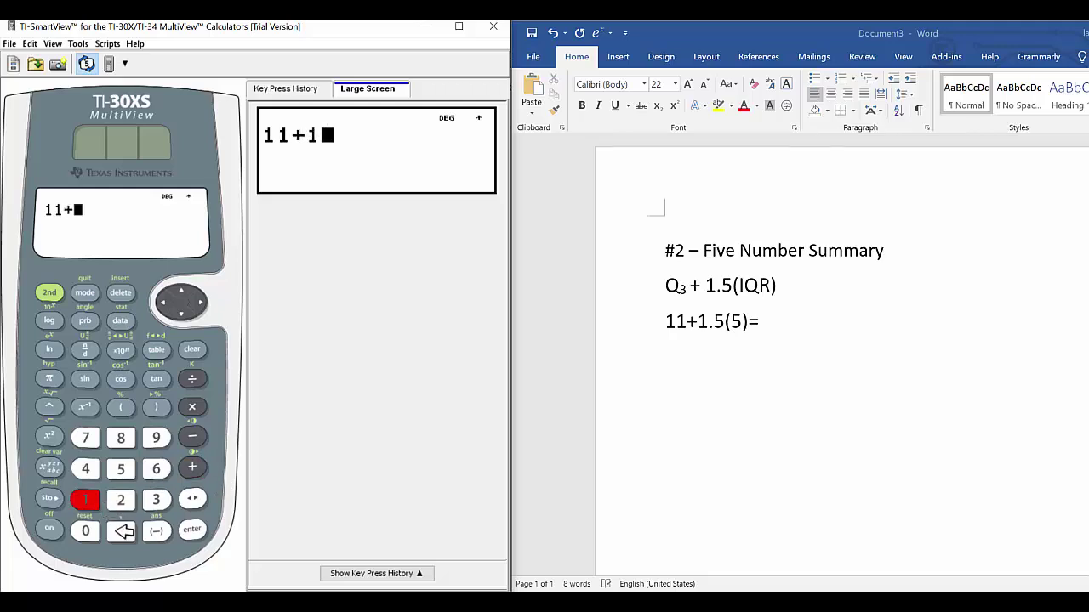
click(121, 531)
click(122, 472)
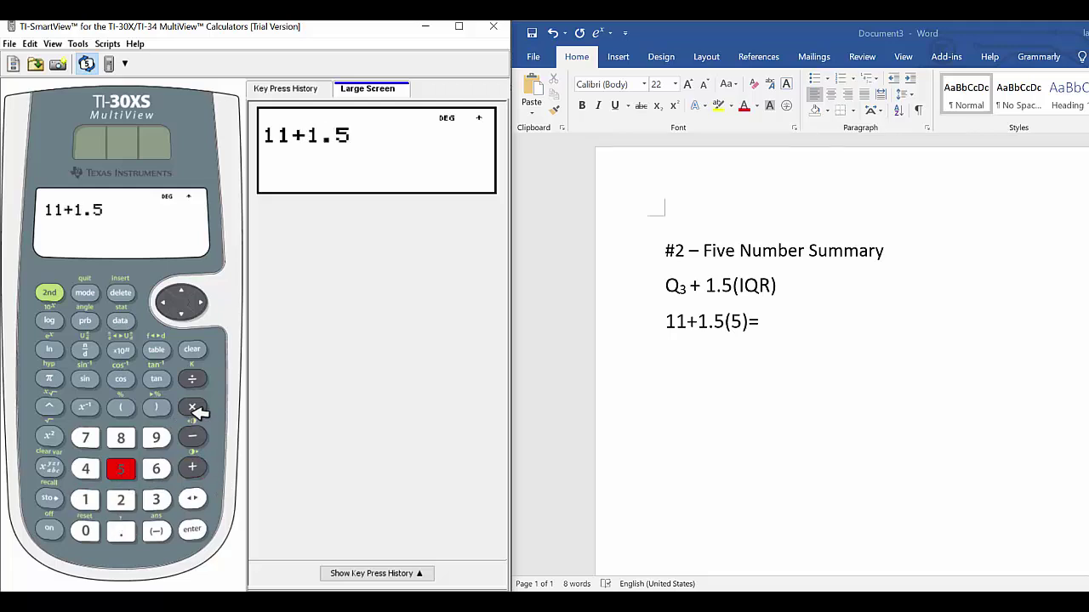
click(194, 408)
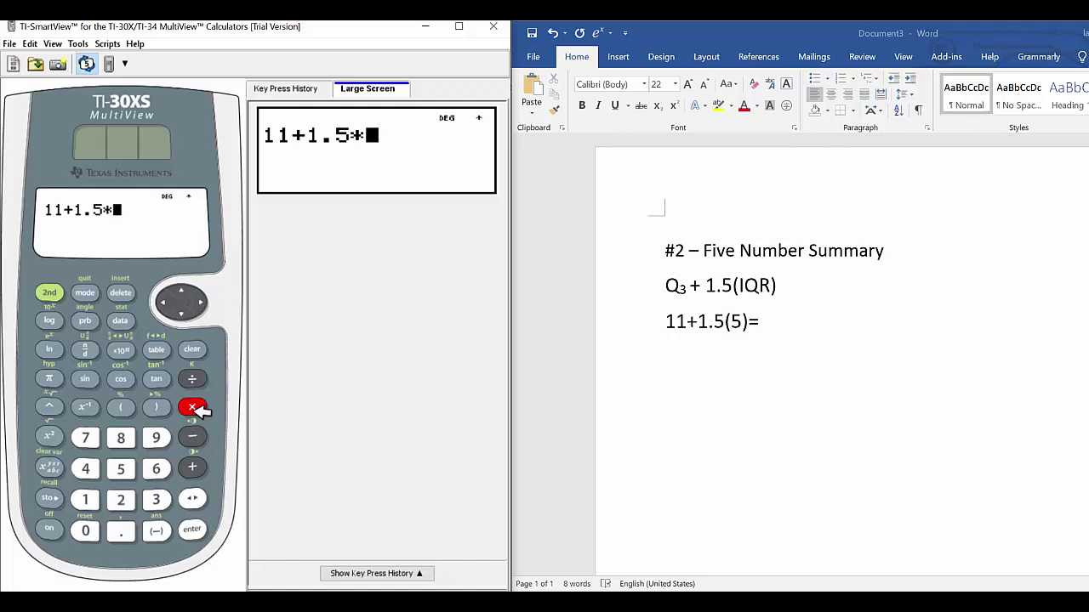
click(122, 468)
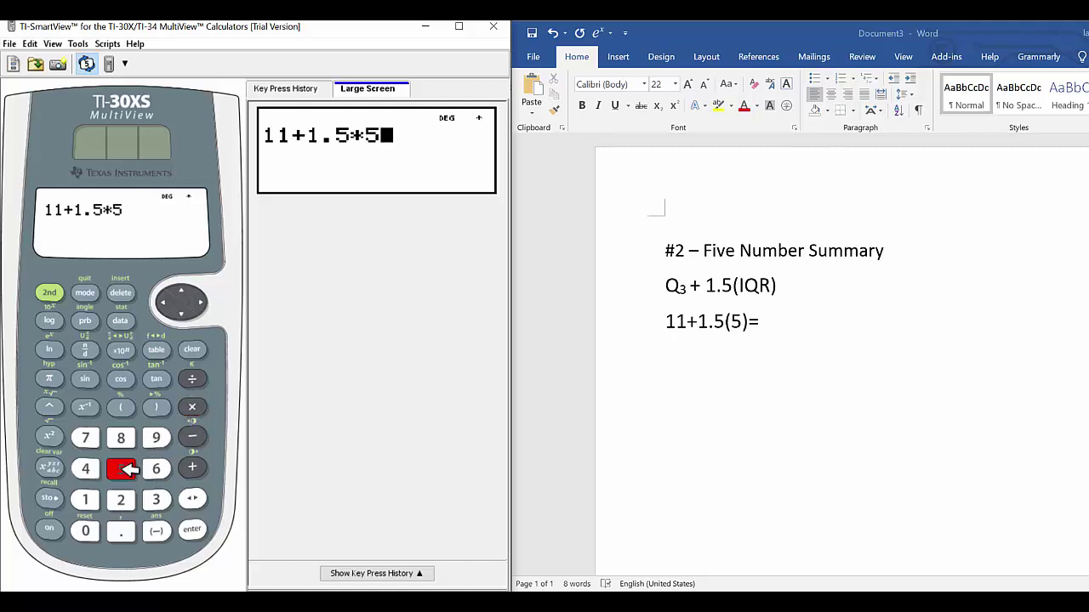
click(192, 529)
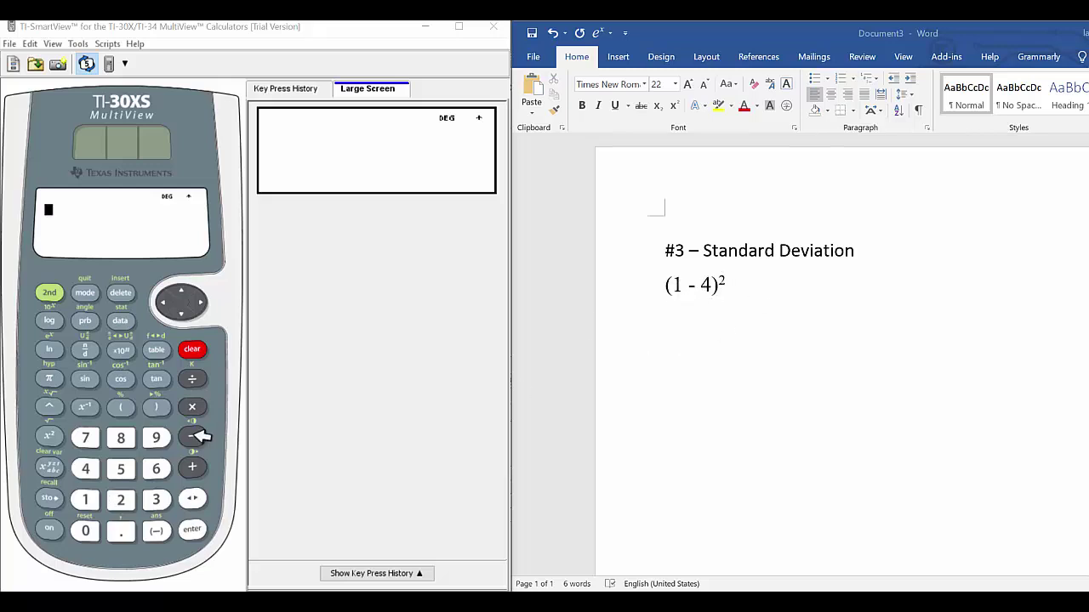
- Compute (1 - 4)² on the calculator in two stages: evaluate 1-4, then square that answer
click(89, 500)
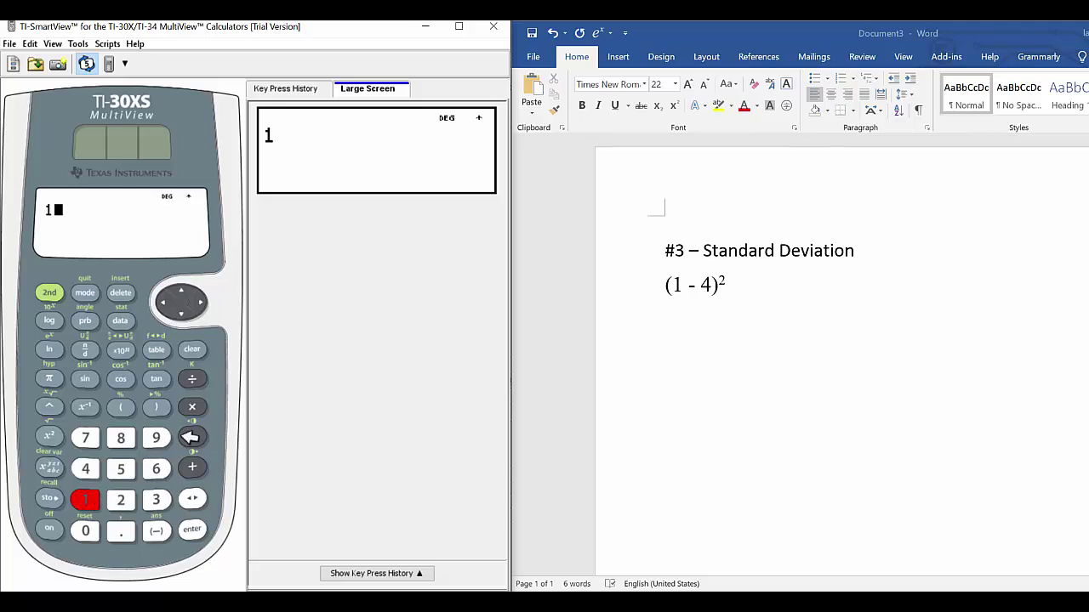
click(194, 437)
click(86, 469)
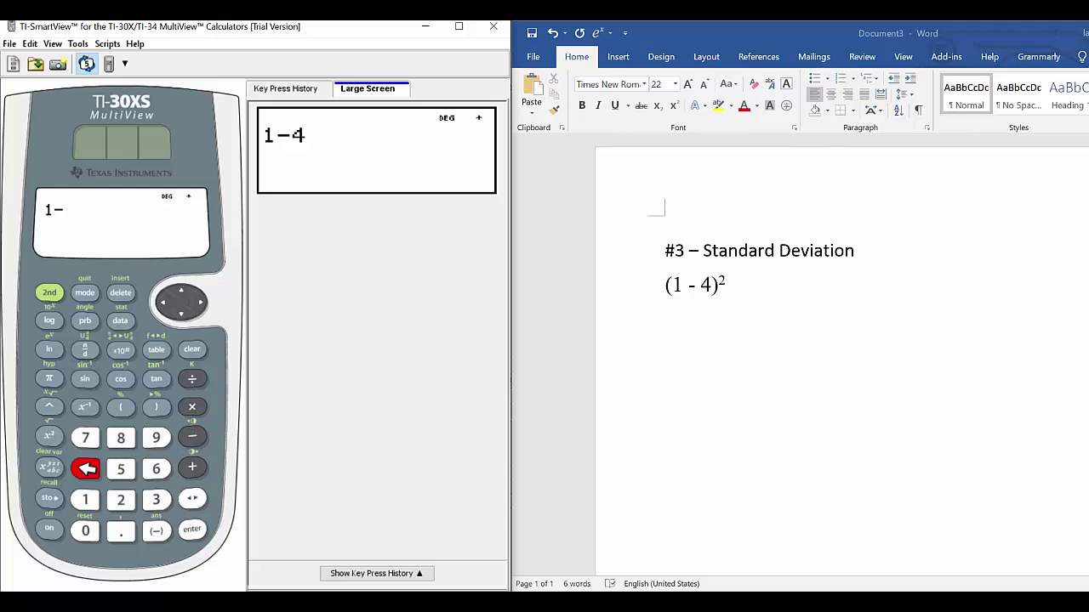
click(203, 529)
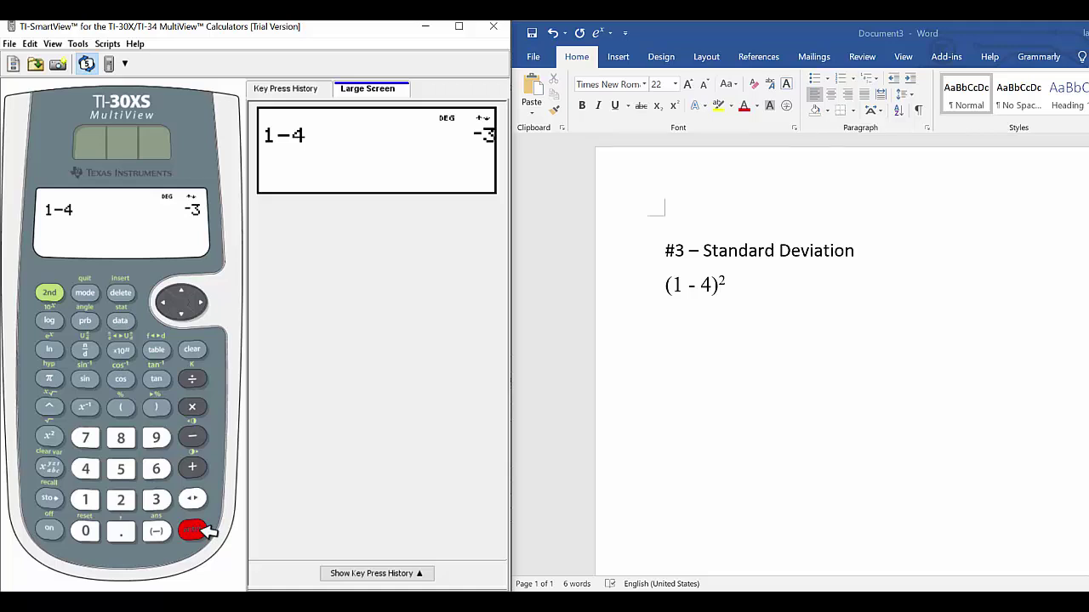
click(49, 436)
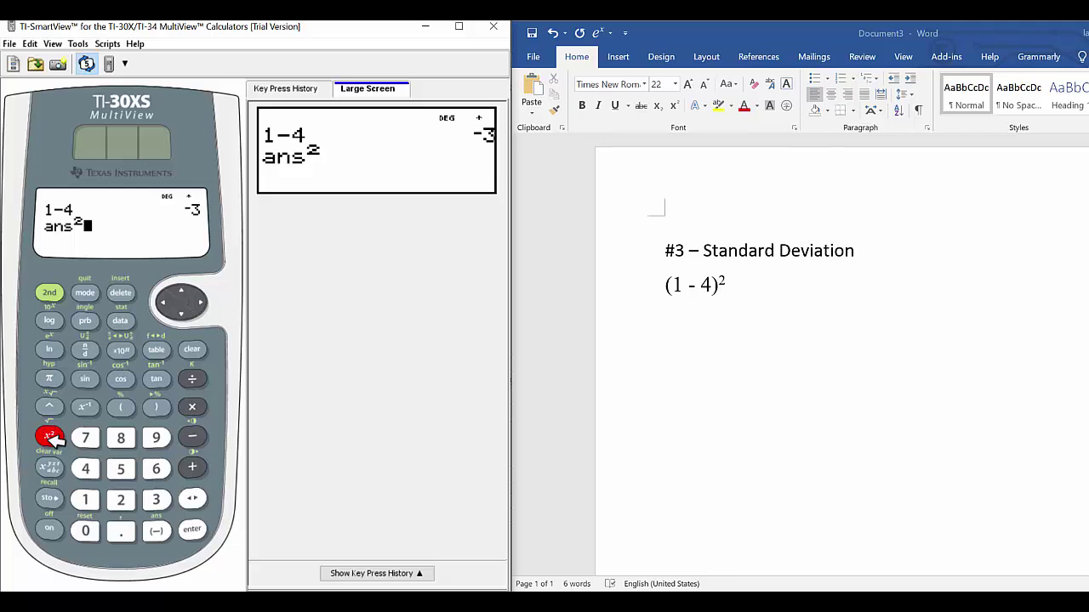
click(193, 530)
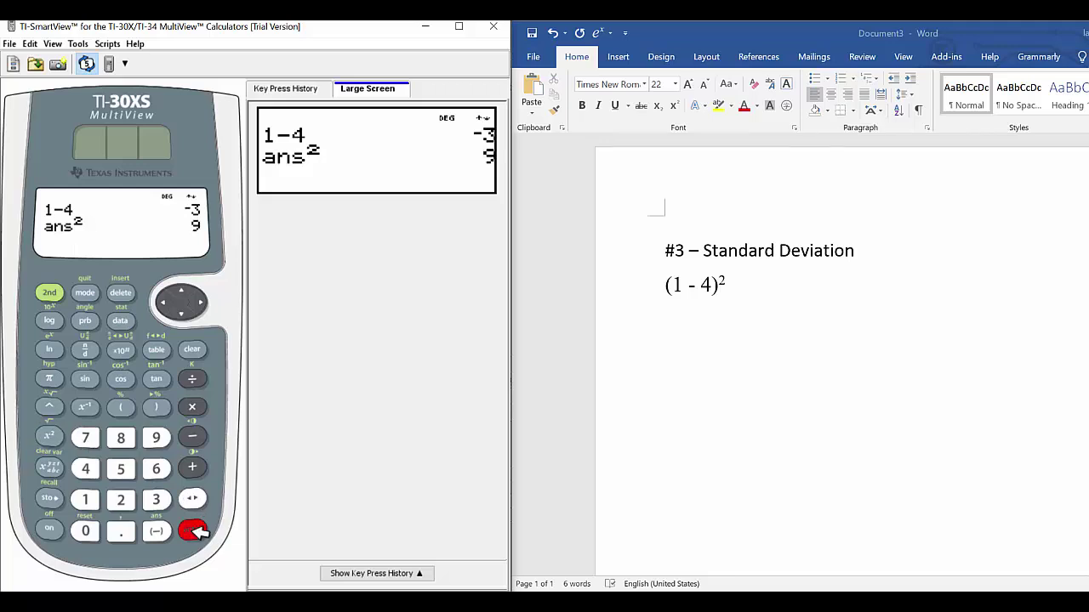
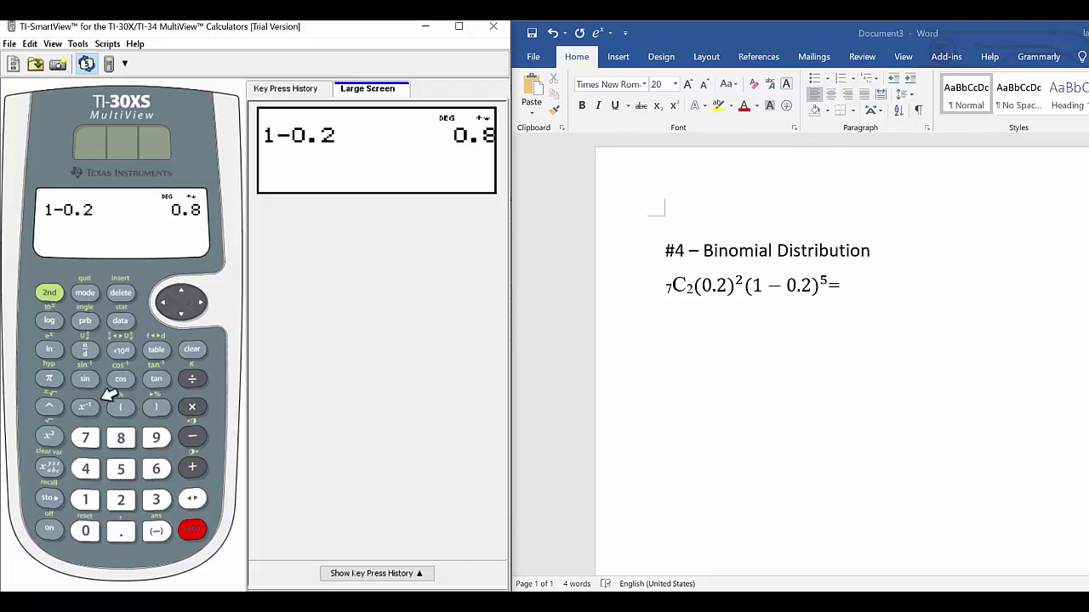
- Evaluate the combination 7 nCr 2 on the calculator for the binomial distribution expression
click(89, 433)
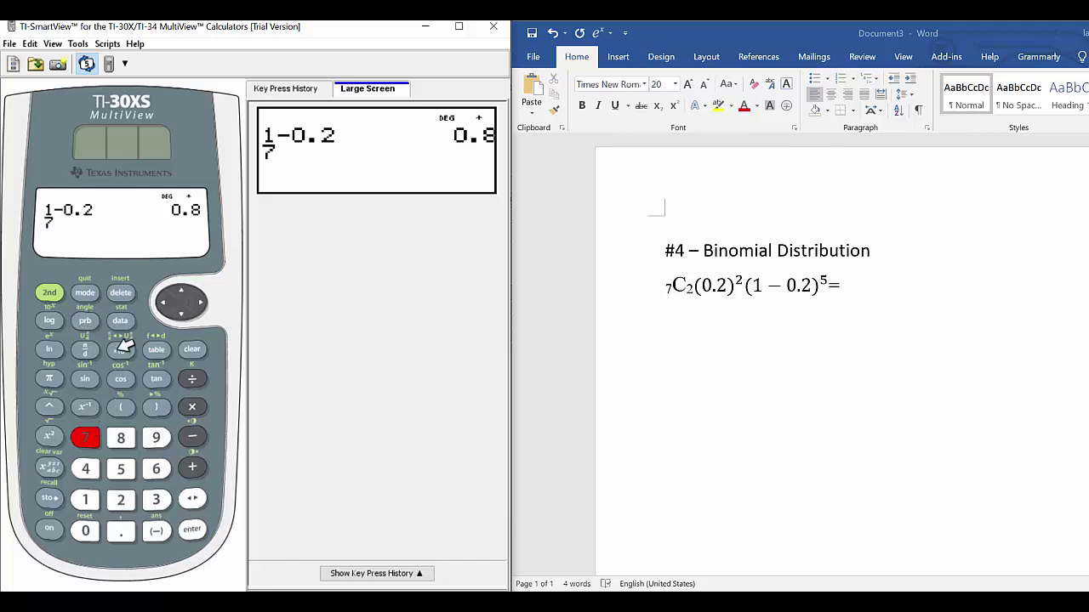
click(86, 320)
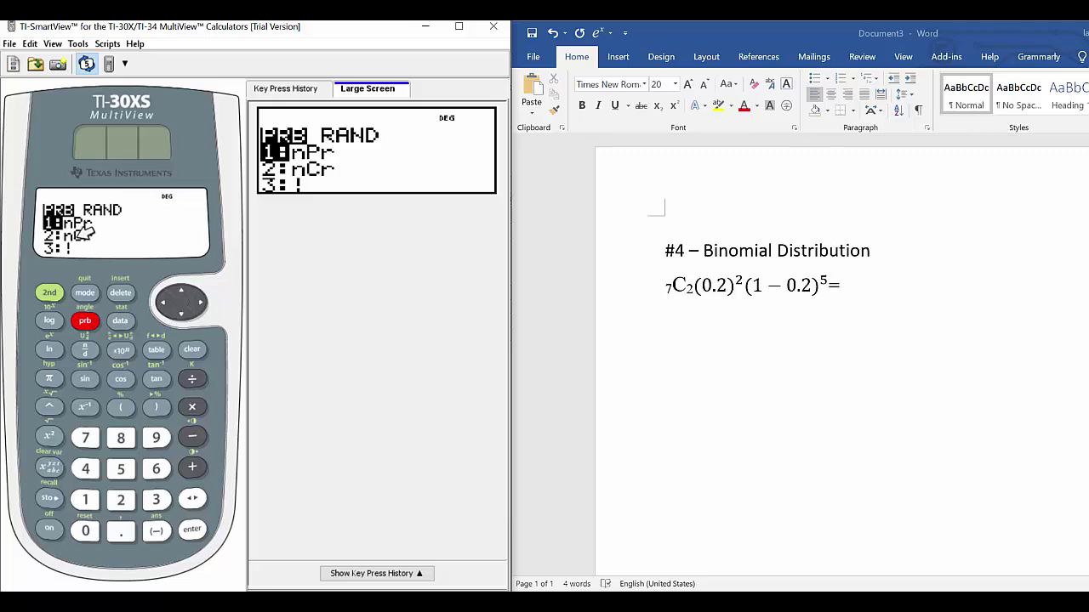
key(2)
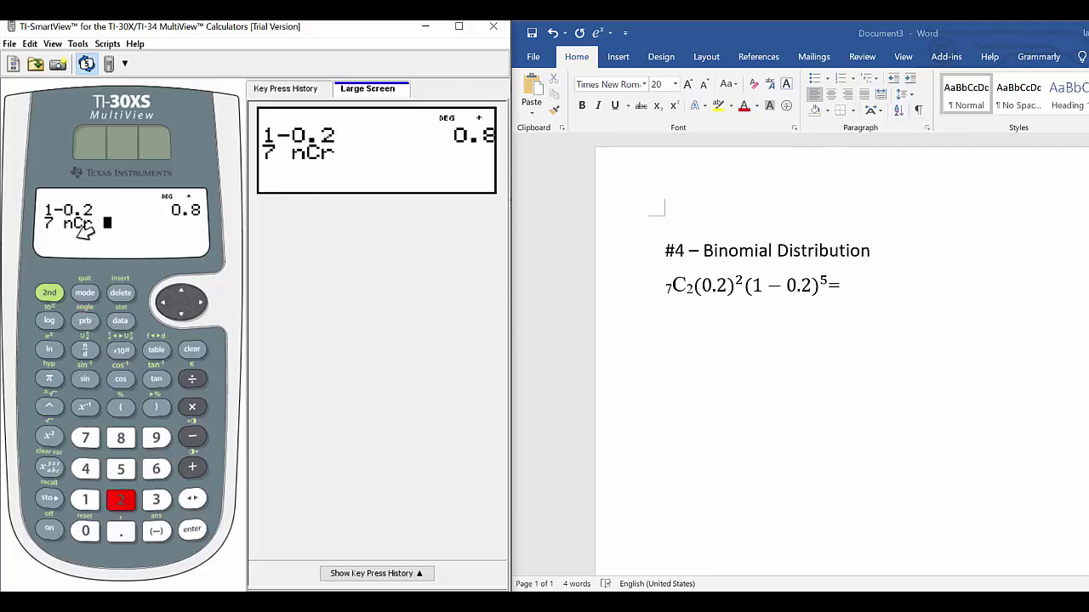
click(126, 497)
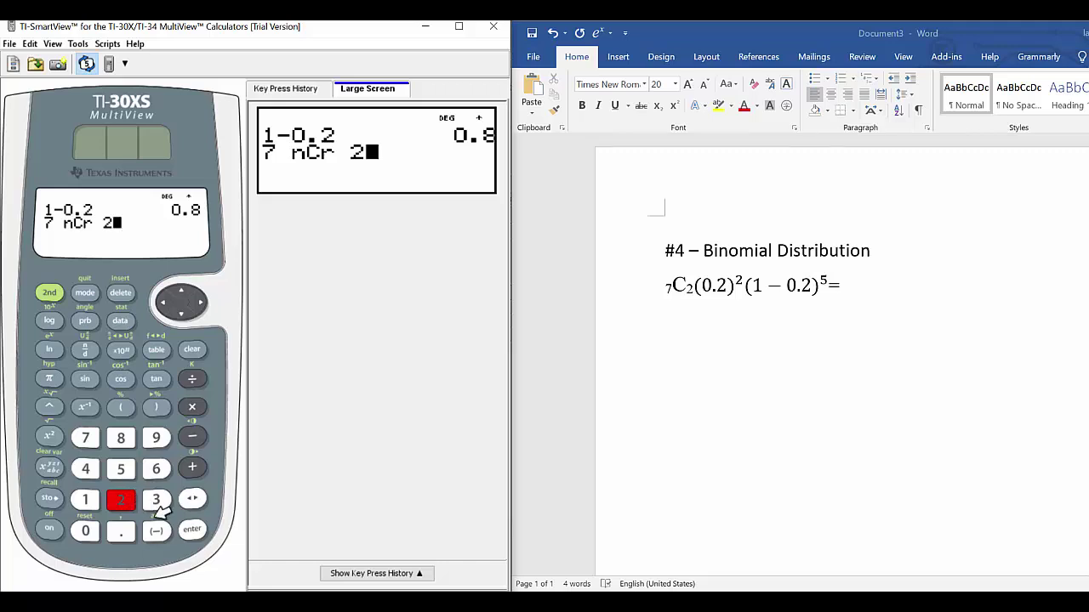
click(192, 529)
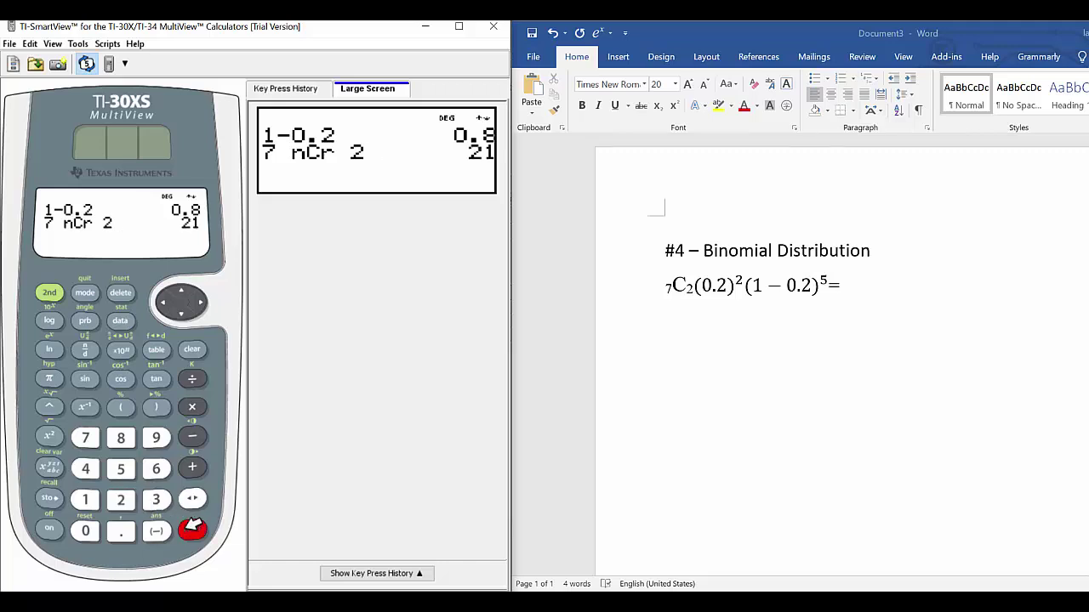
- Enter 21 after the equals sign of the binomial expression in the Word document
click(848, 282)
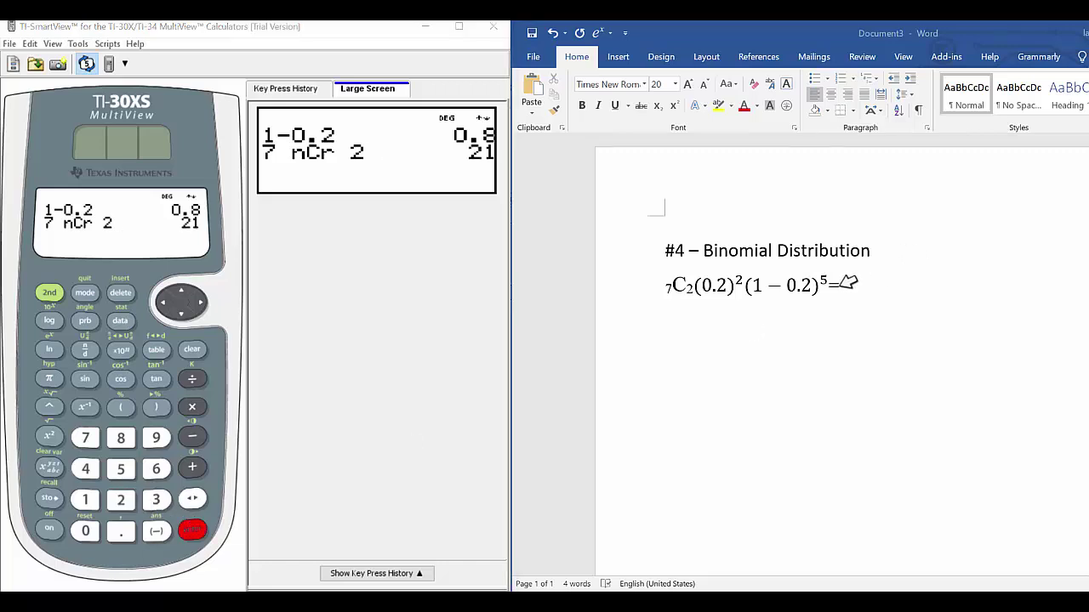
click(848, 282)
click(855, 284)
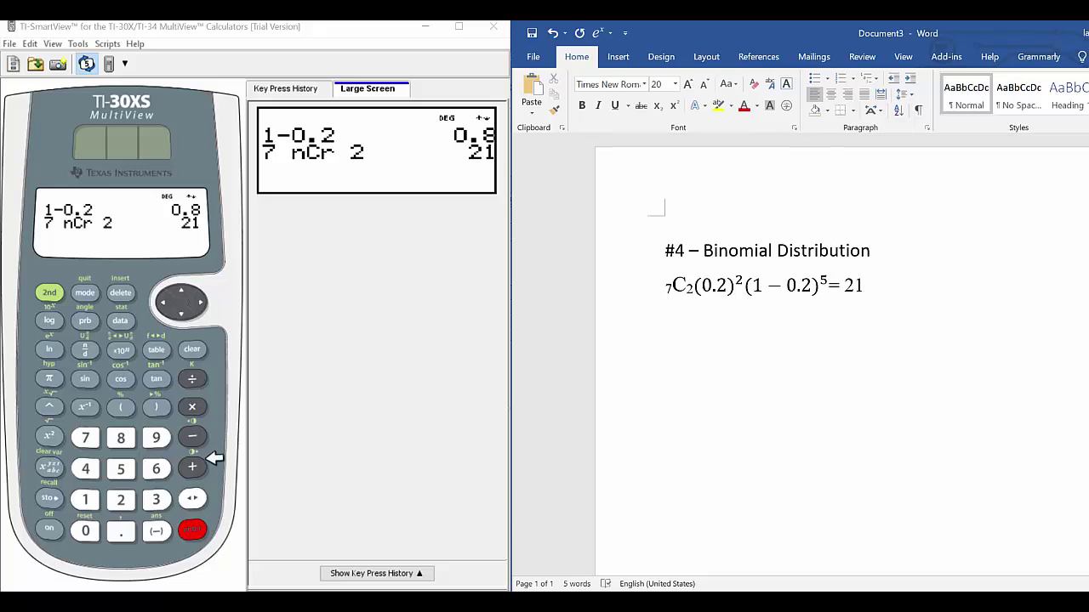
- Multiply the previous calculator answer by 0.2 raised to the power of 2
click(194, 407)
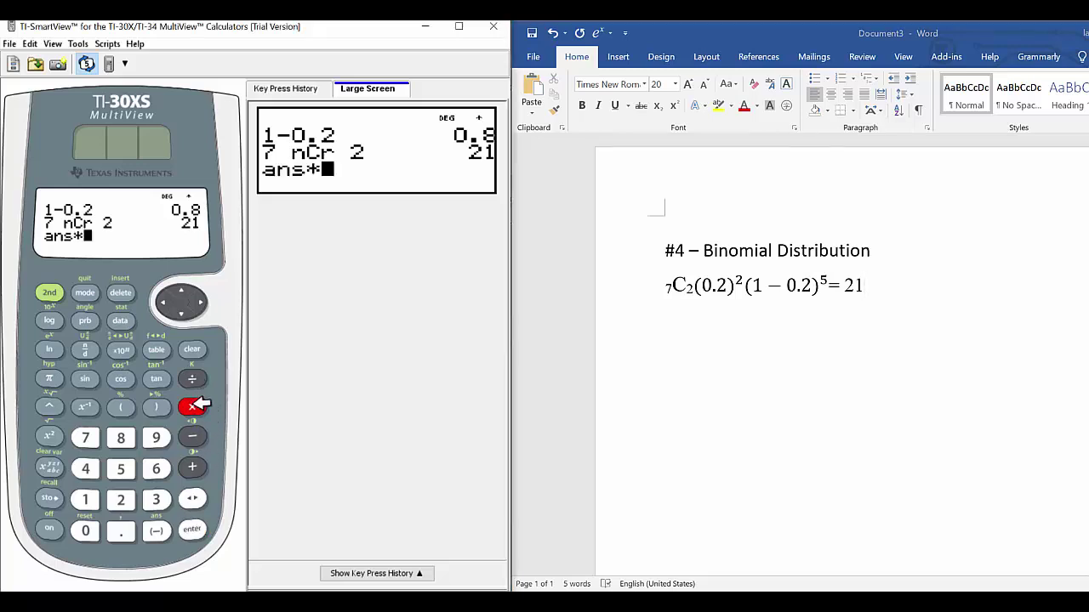
click(86, 531)
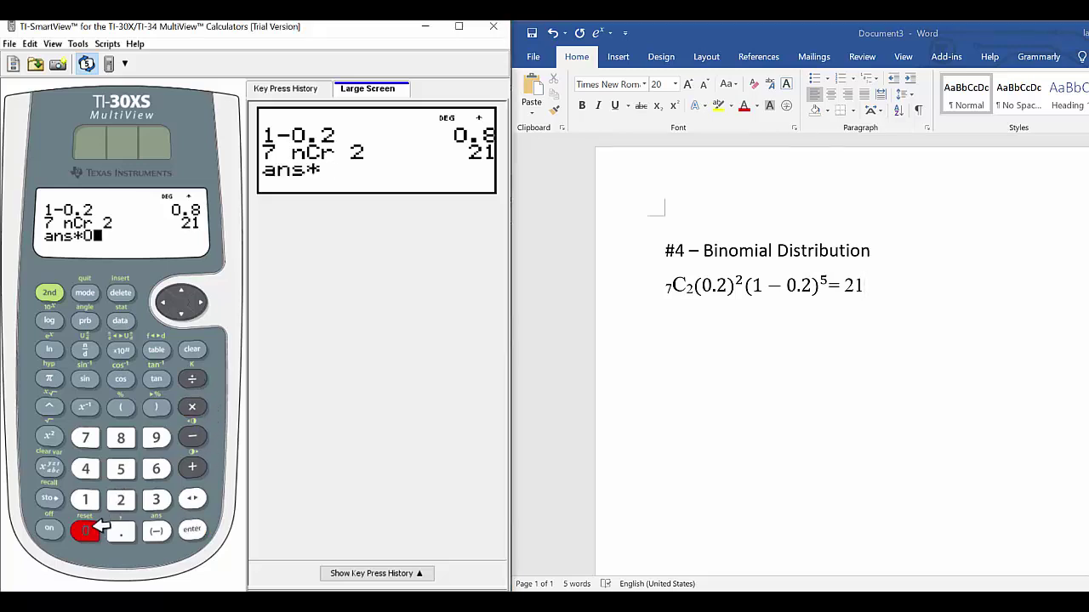
click(122, 531)
click(121, 501)
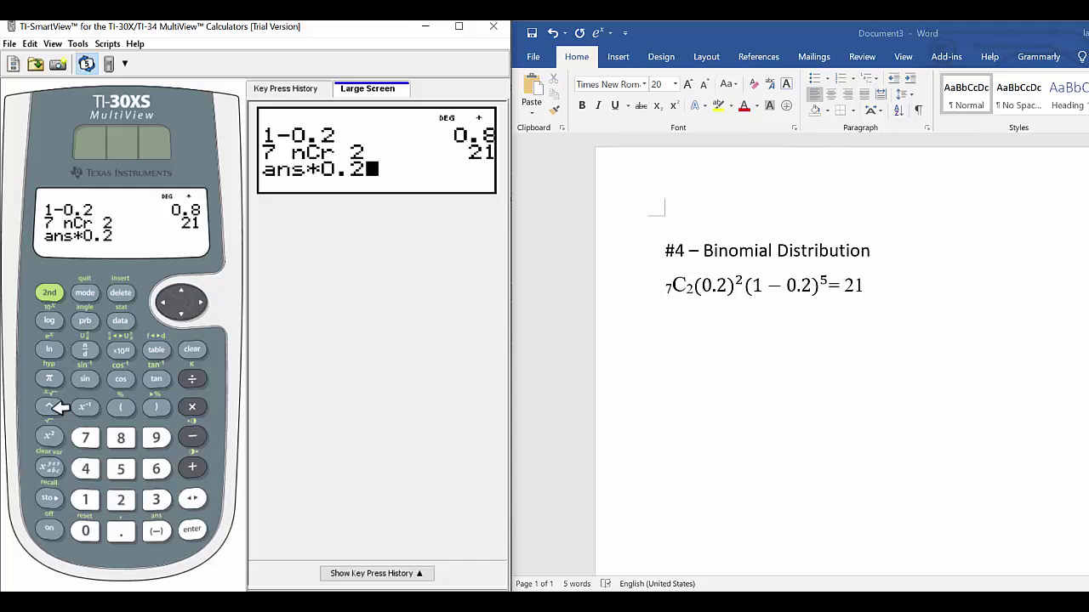
click(51, 406)
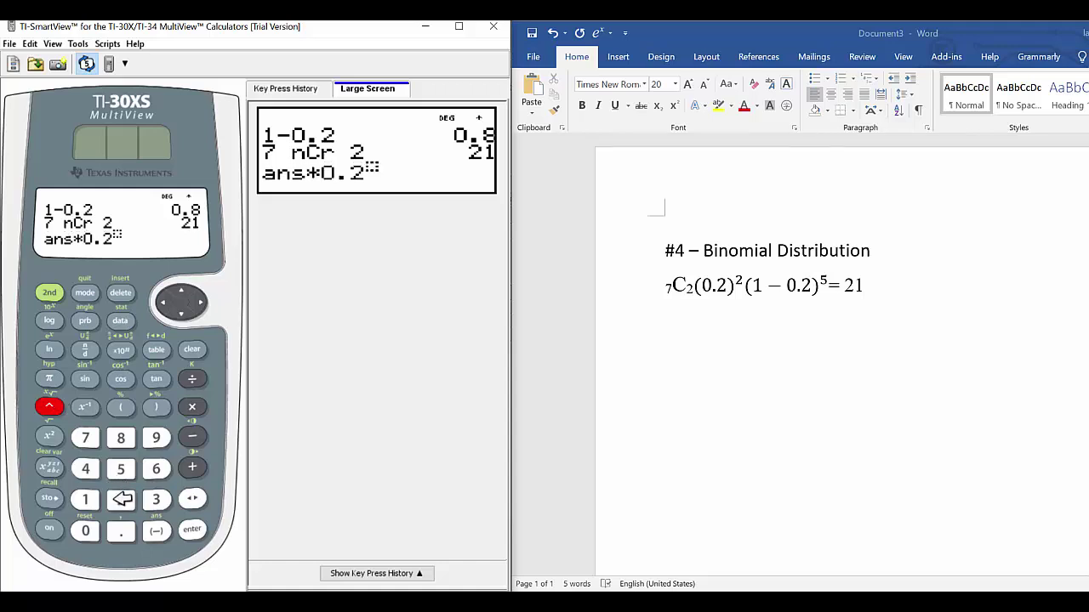
click(121, 500)
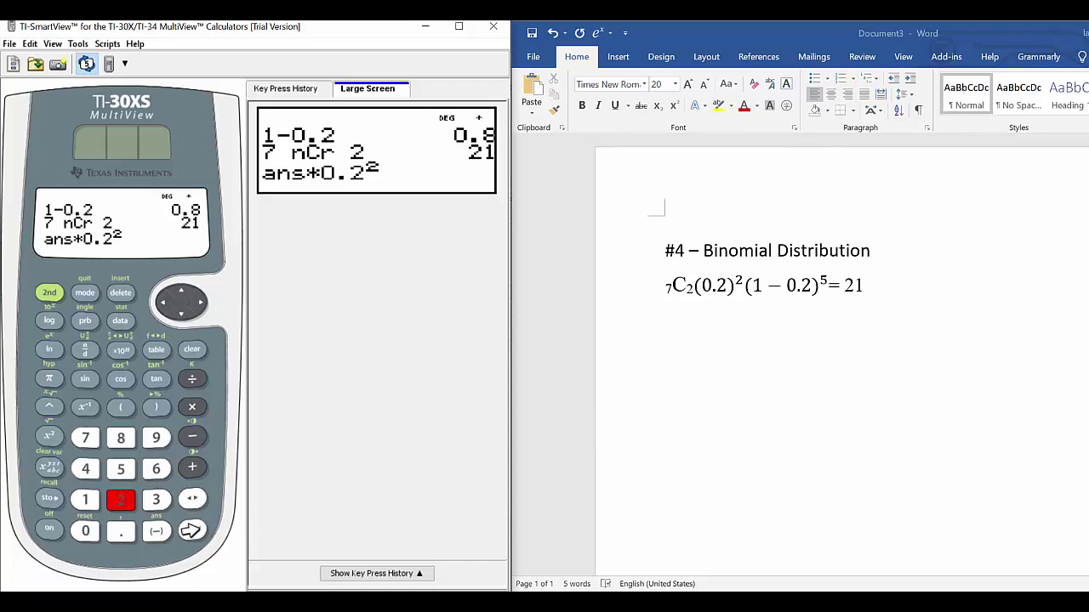
click(191, 531)
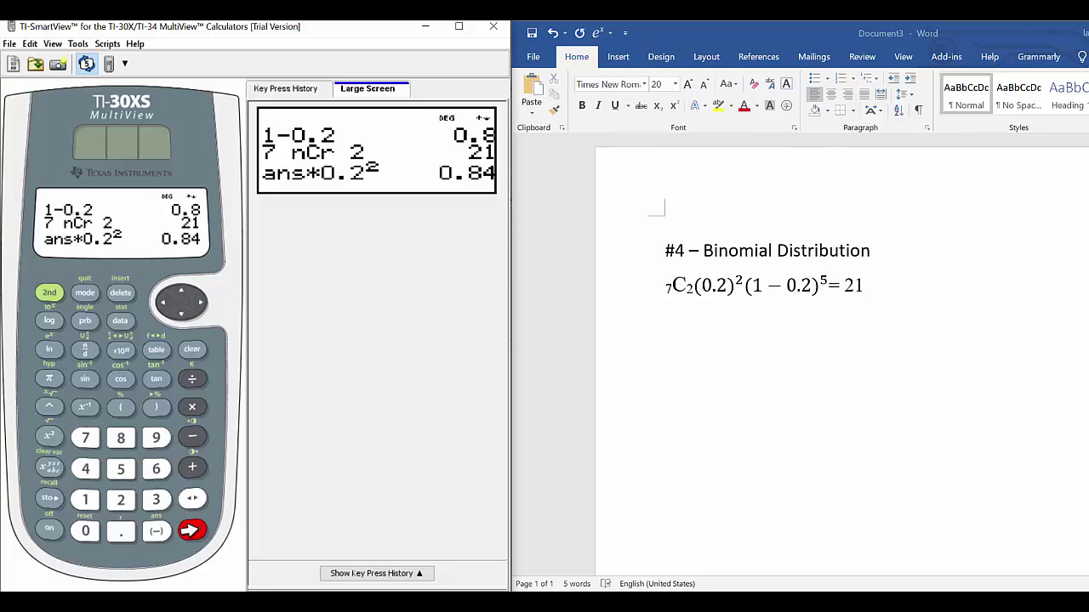
- Multiply the previous calculator answer by 0.8 raised to the power of 5
click(192, 407)
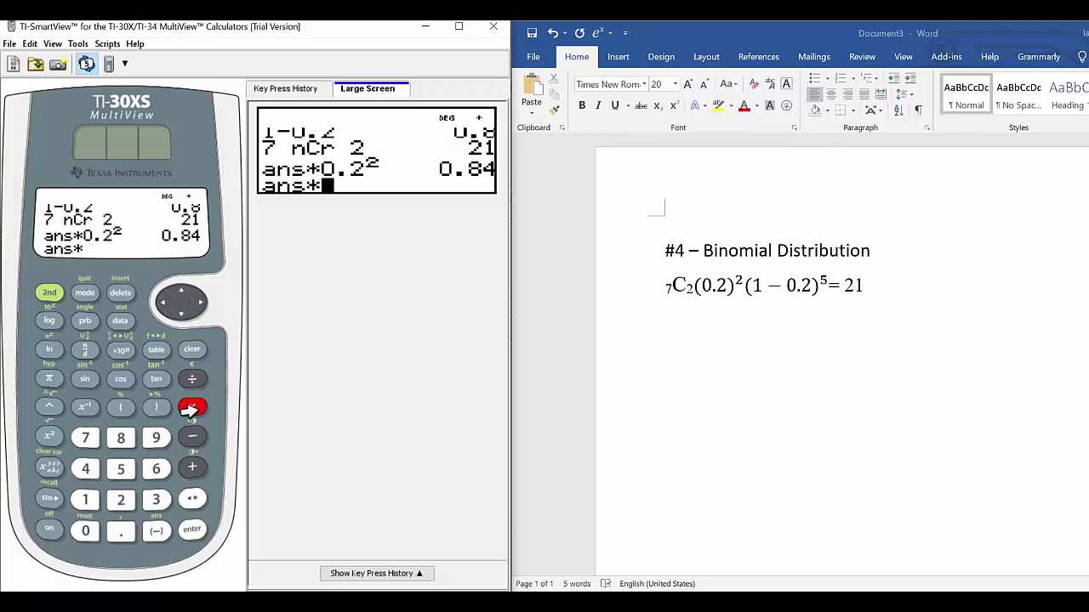
click(85, 530)
click(107, 532)
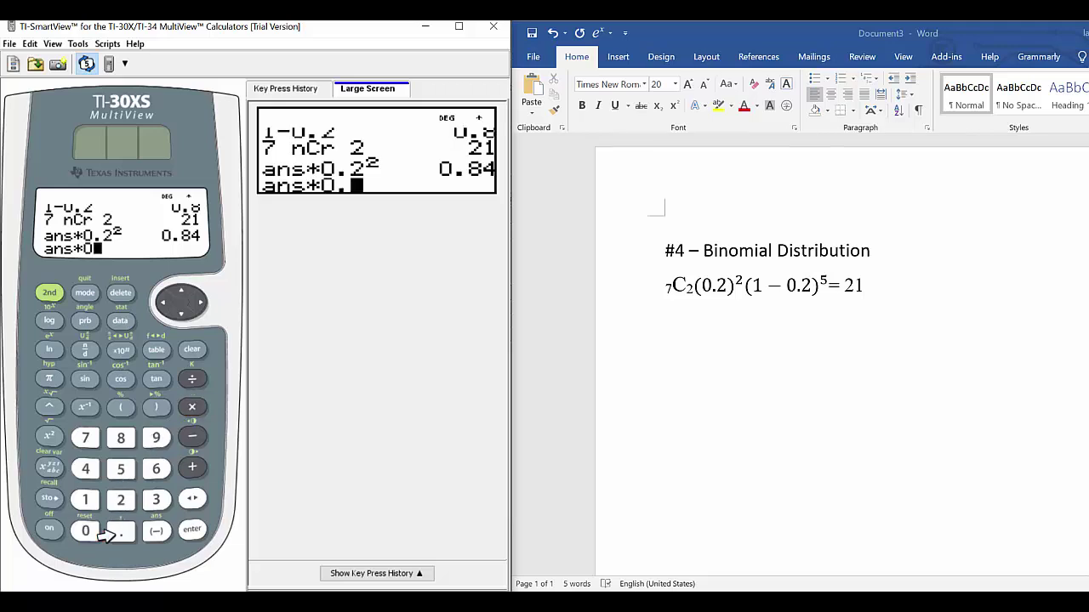
click(121, 437)
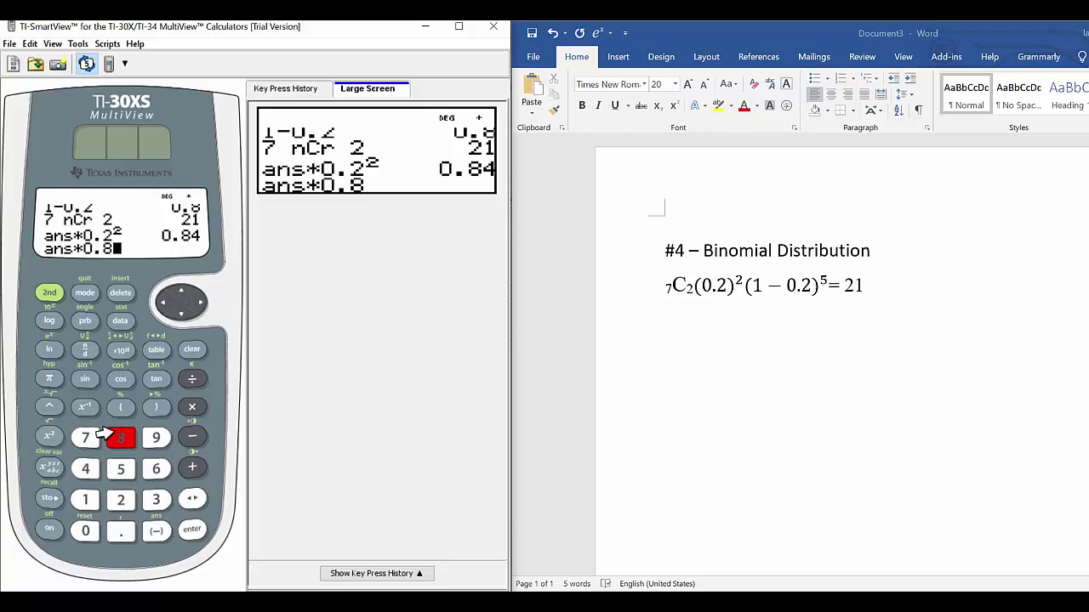
click(47, 406)
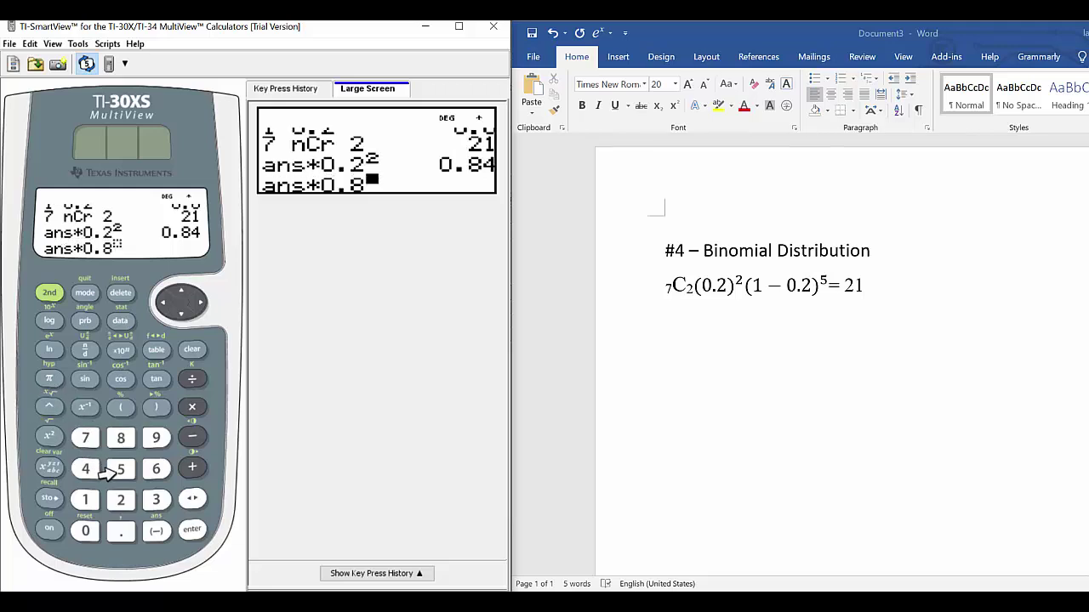
click(111, 472)
click(189, 530)
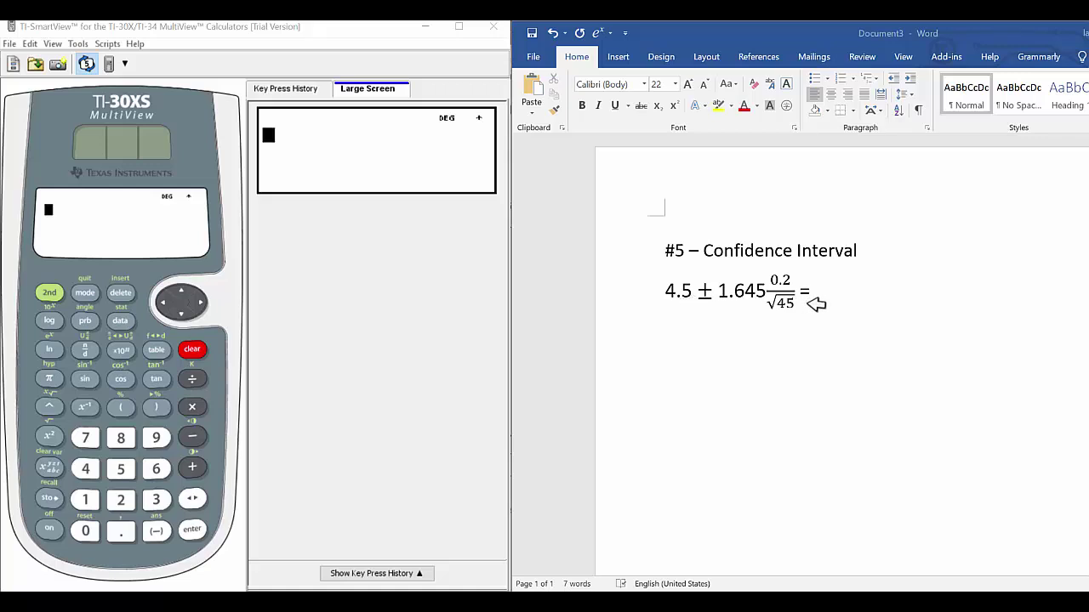
- Enter "4.5 +" after the equals sign of the confidence interval expression in the Word document
click(829, 295)
double_click(829, 294)
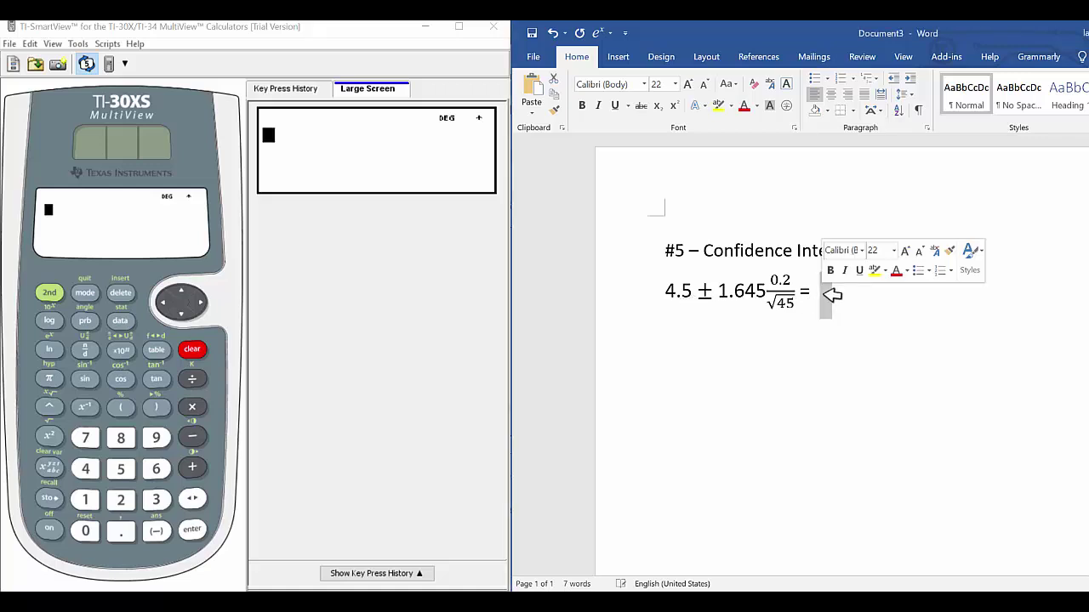
click(829, 294)
text(4.5)
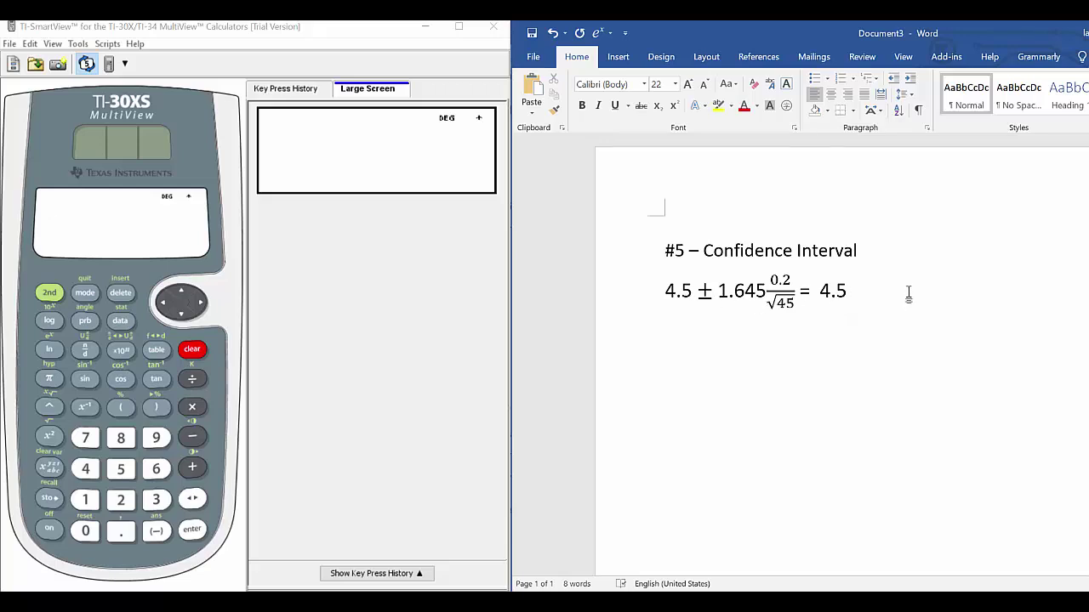
text(+)
- Evaluate 1.645*0.2 on the calculator for the margin of error in the confidence interval
click(94, 496)
click(123, 532)
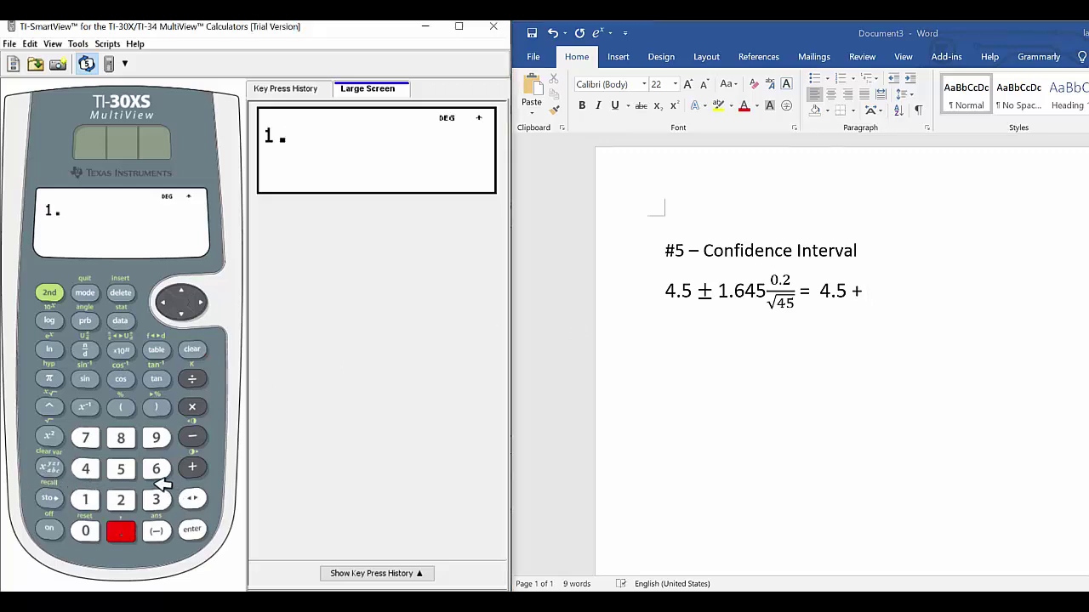
click(155, 469)
click(85, 469)
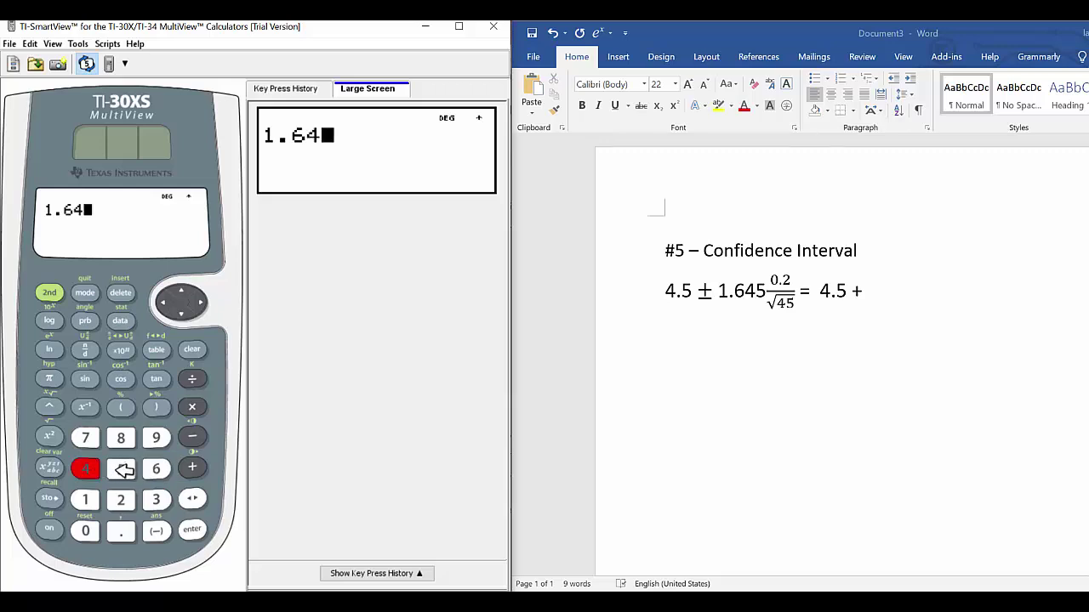
click(124, 469)
click(194, 407)
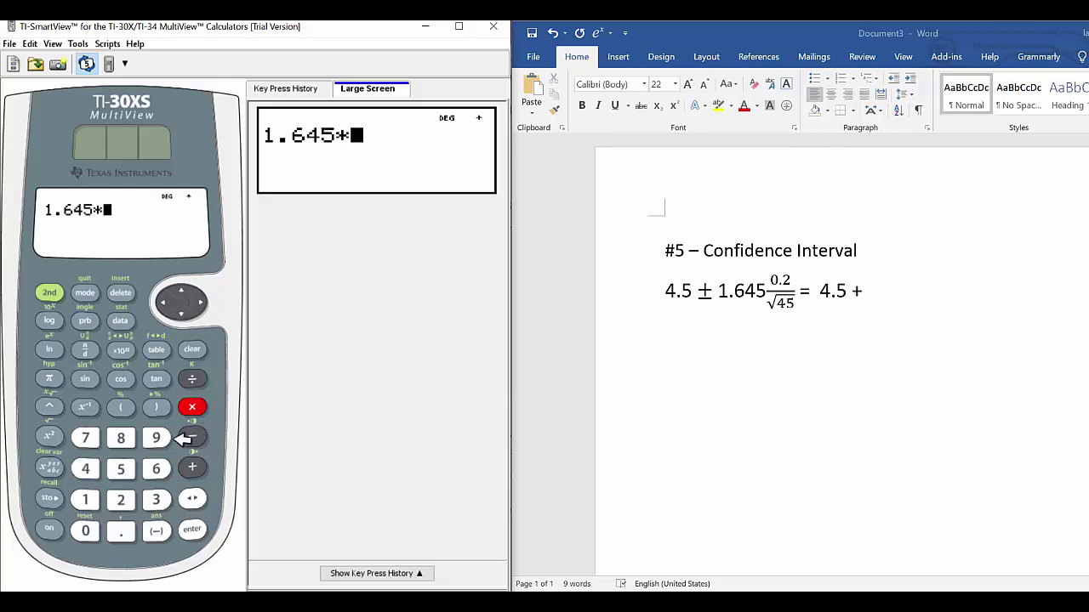
click(85, 531)
click(121, 532)
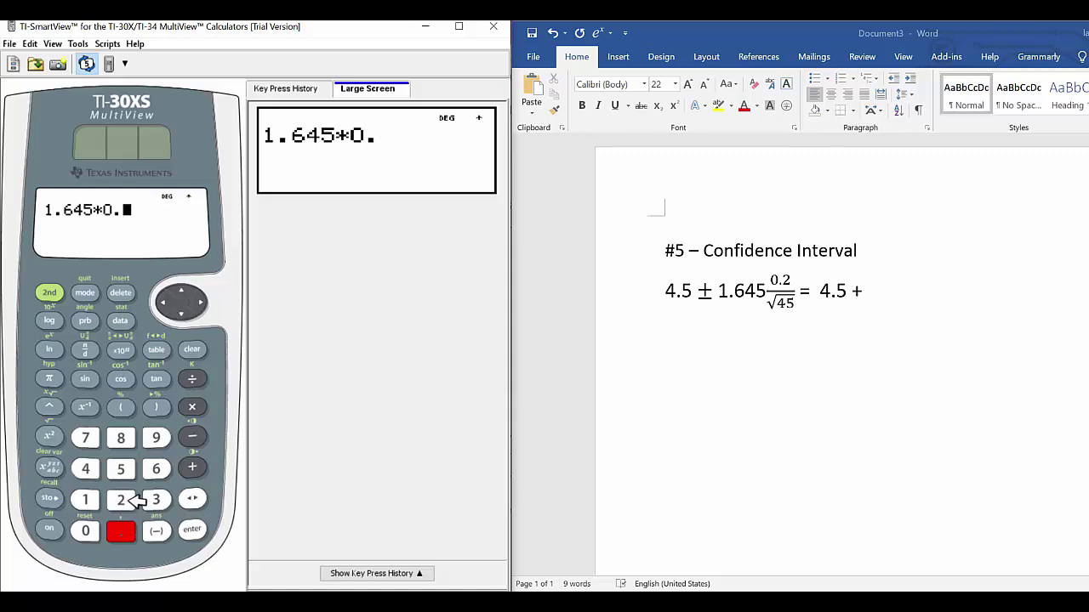
click(121, 500)
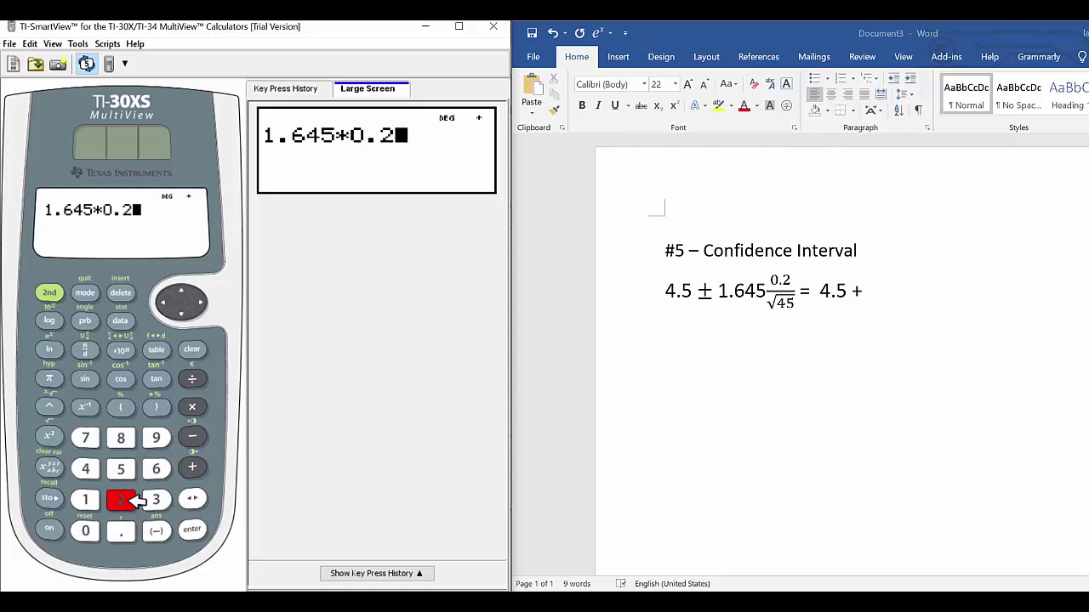
click(193, 530)
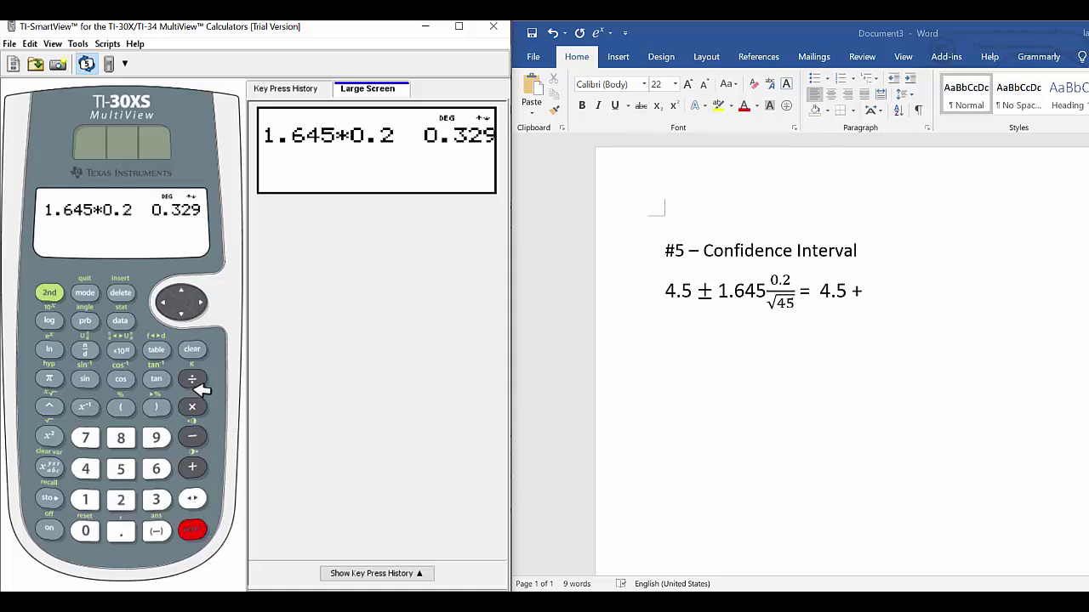
- Divide the previous calculator answer by the square root of 45
click(197, 381)
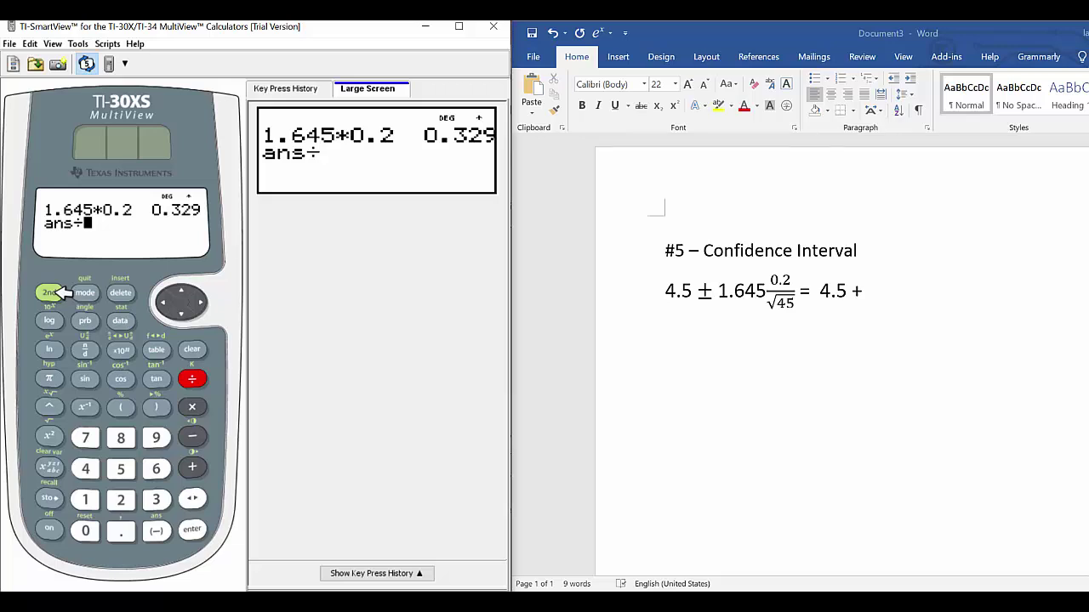
click(50, 292)
click(50, 435)
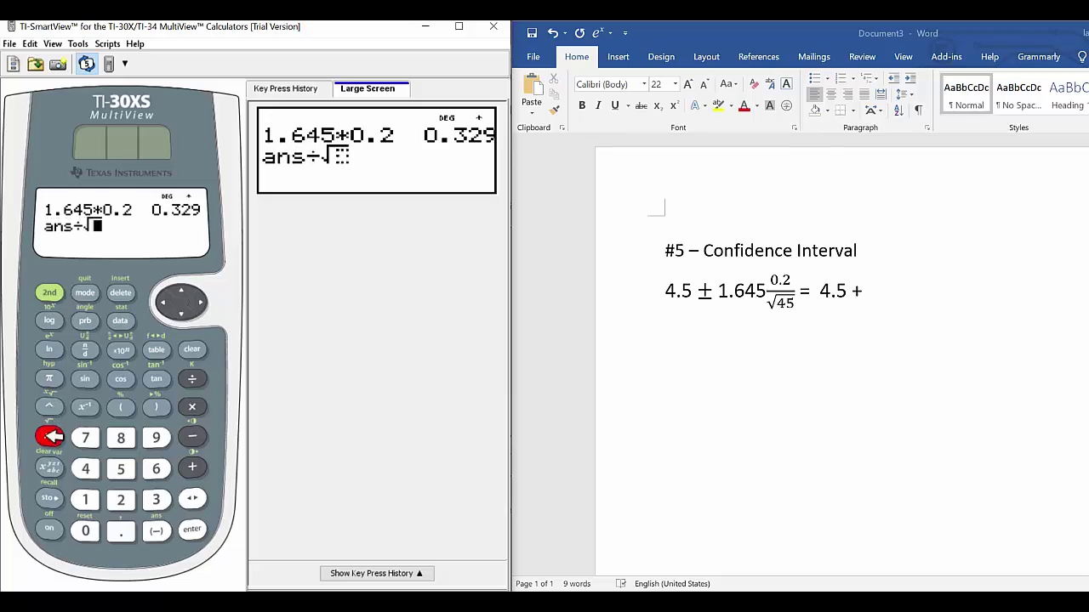
click(86, 468)
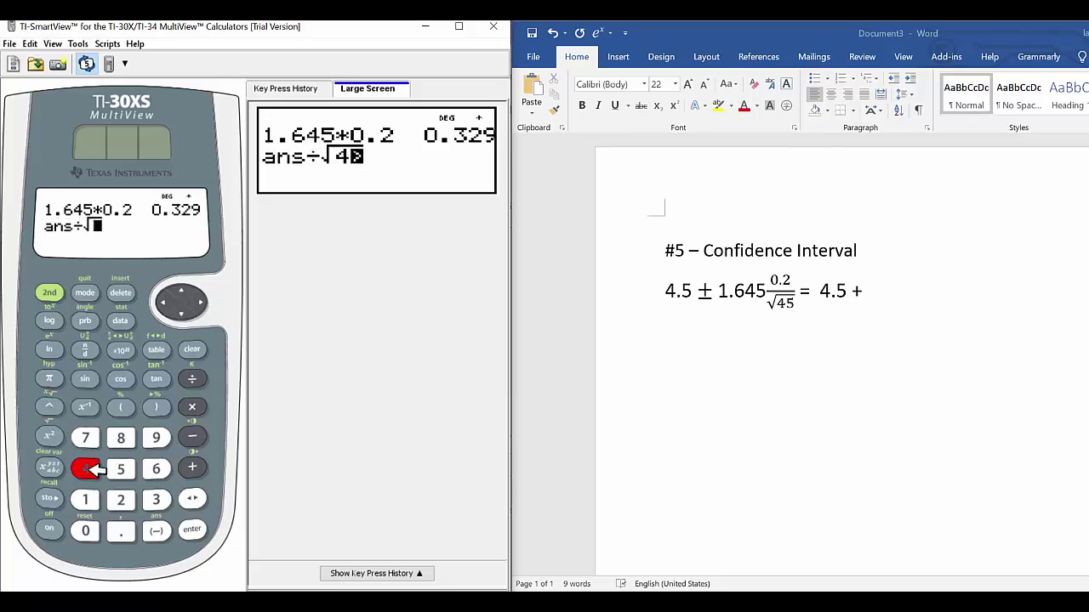
click(120, 468)
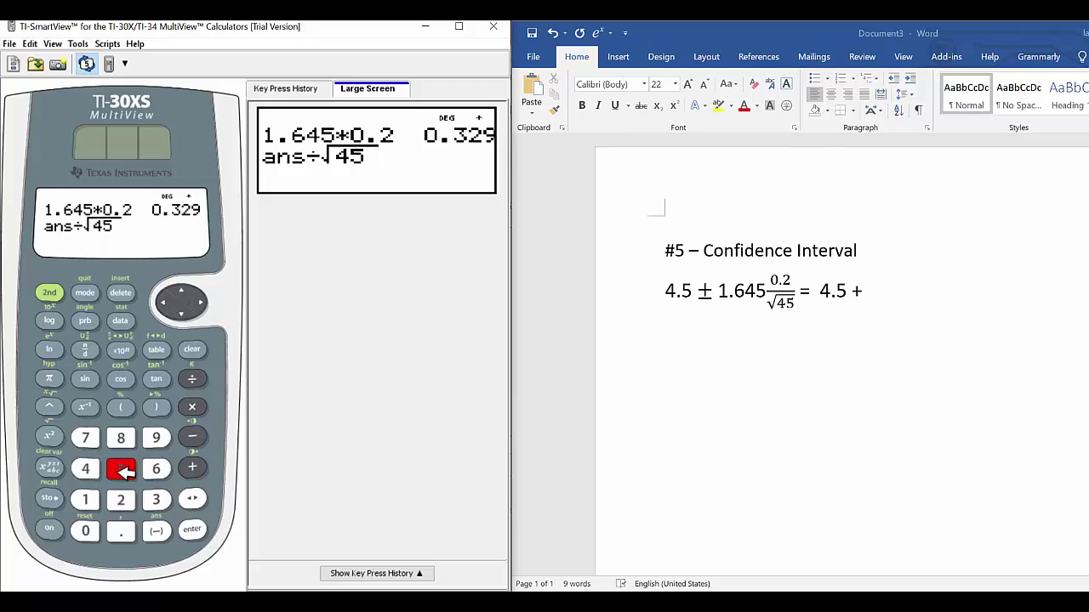
click(198, 531)
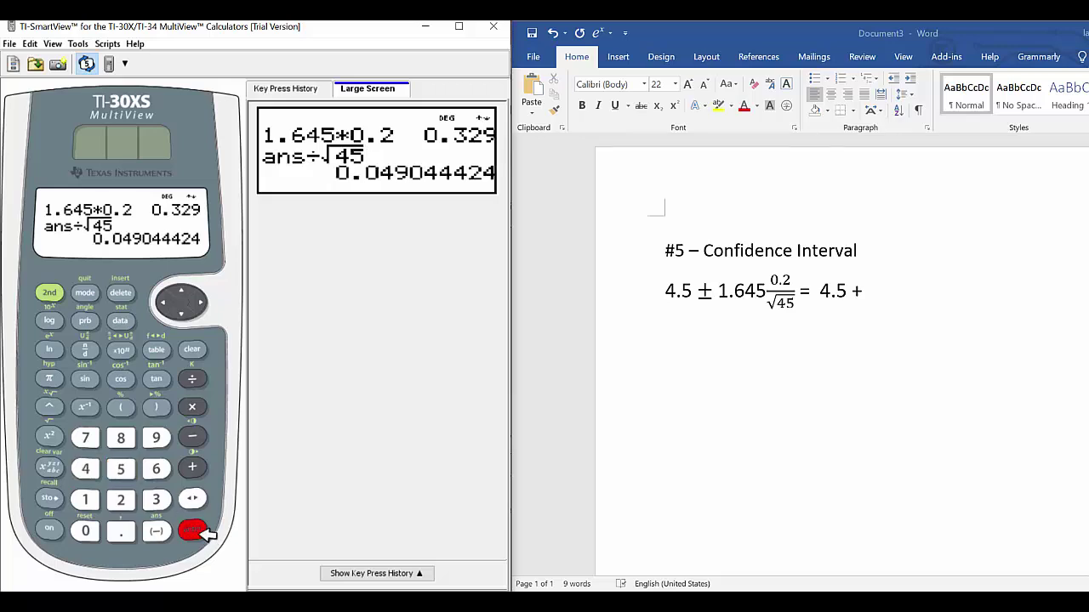
- In the Word document, complete the upper limit with "0.049 = 4.549" and begin a new line reading "4.5 – 0.049 ="
click(891, 298)
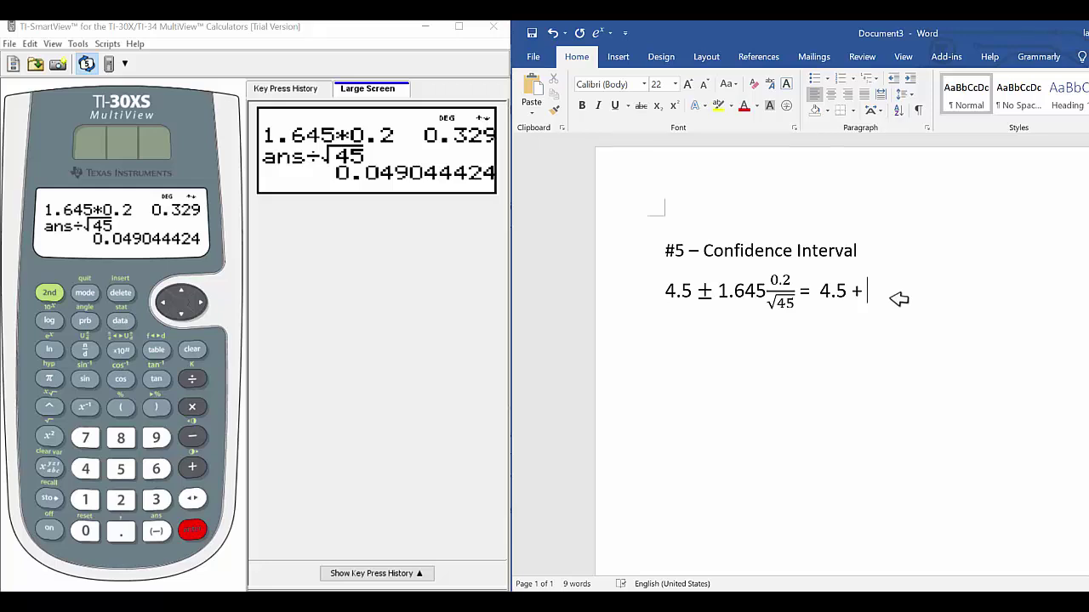
text(0.049 = 4.5)
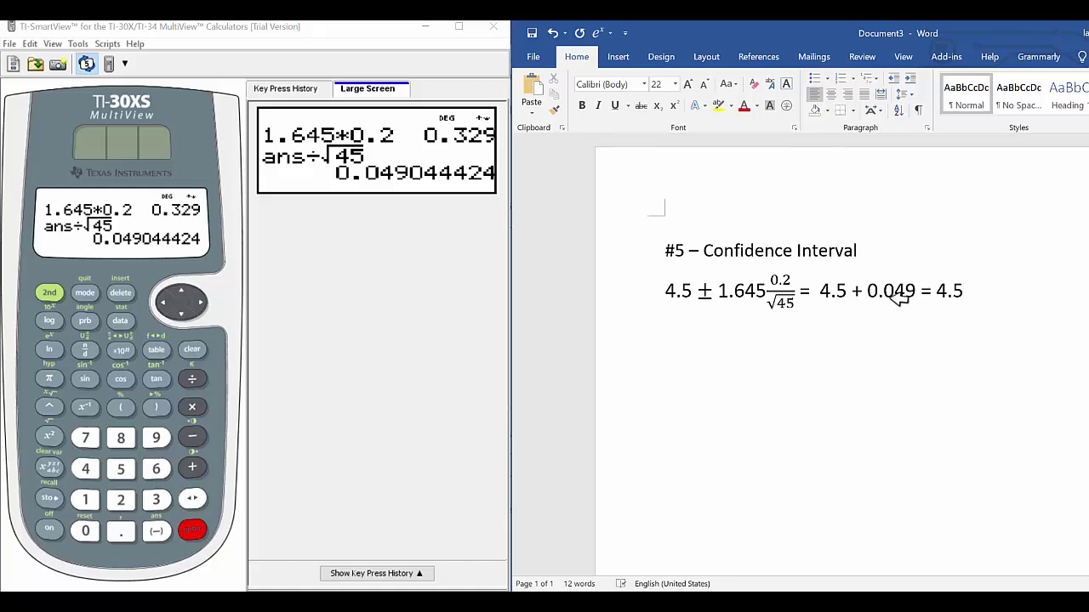
text(49)
key(Return)
text(4.5 - 0.)
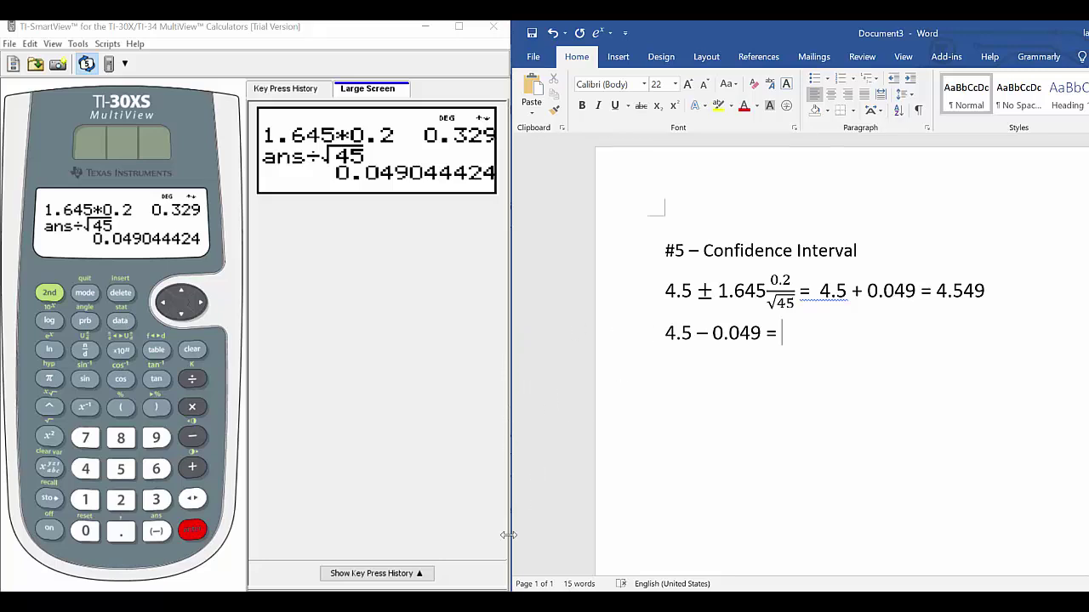
- Evaluate 4.5-0.049 on the calculator for the interval's lower limit
click(85, 469)
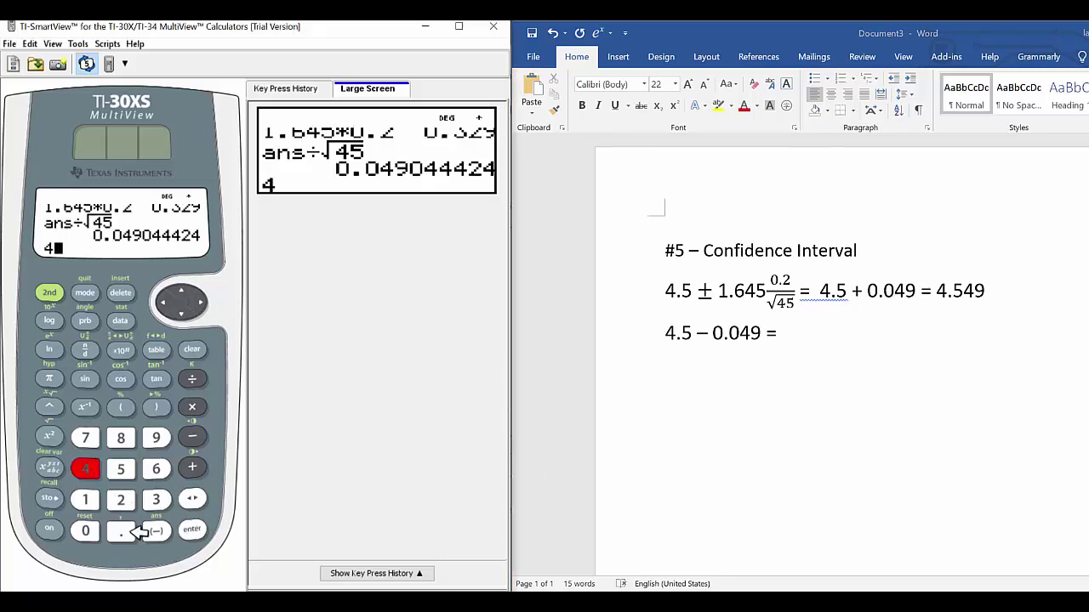
click(125, 531)
click(121, 469)
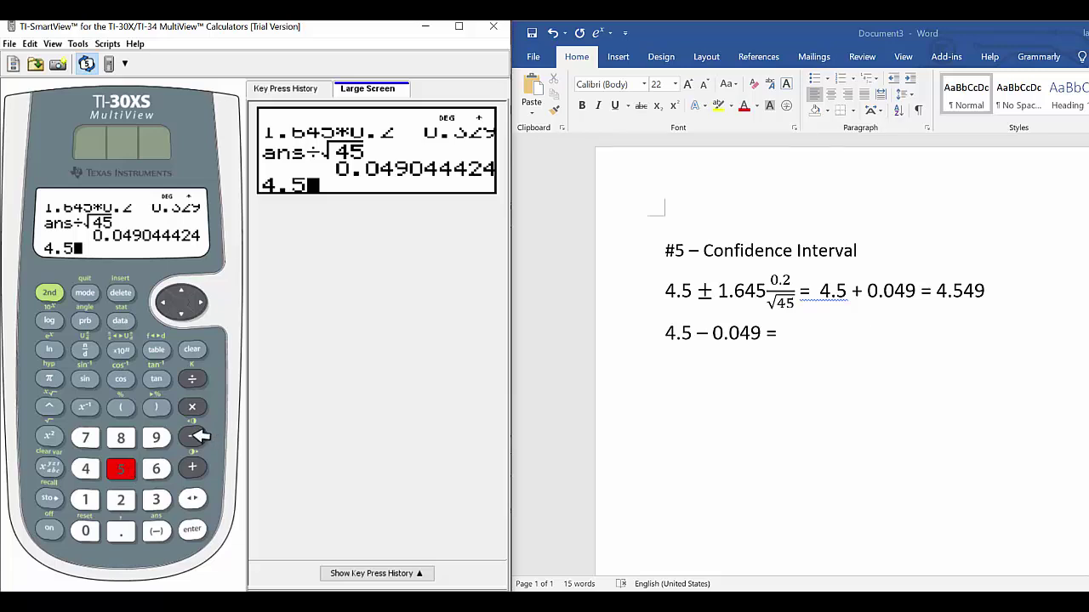
click(192, 437)
click(85, 531)
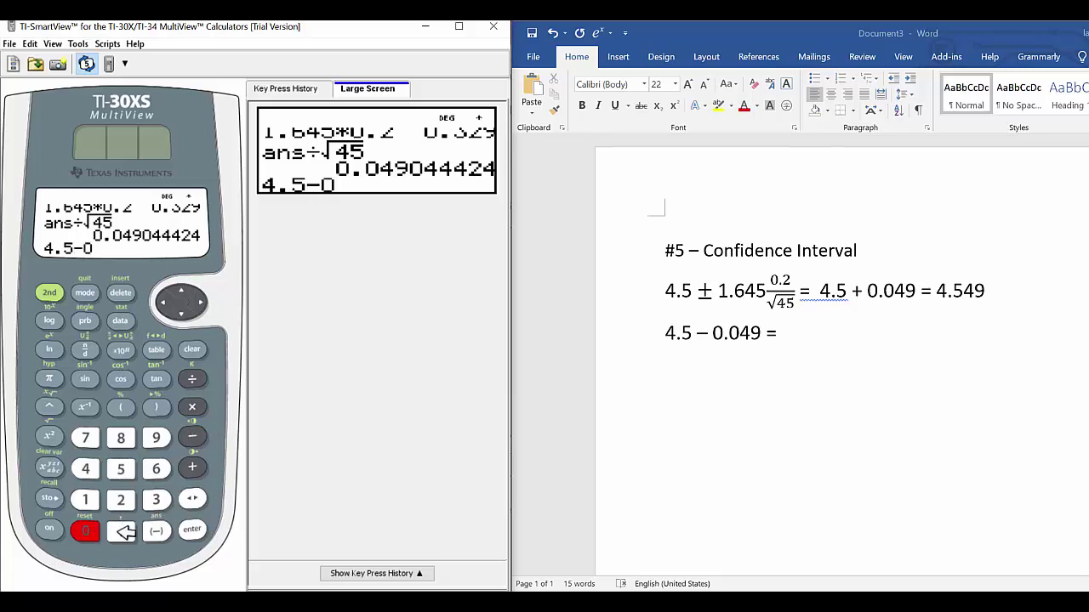
click(121, 531)
click(85, 531)
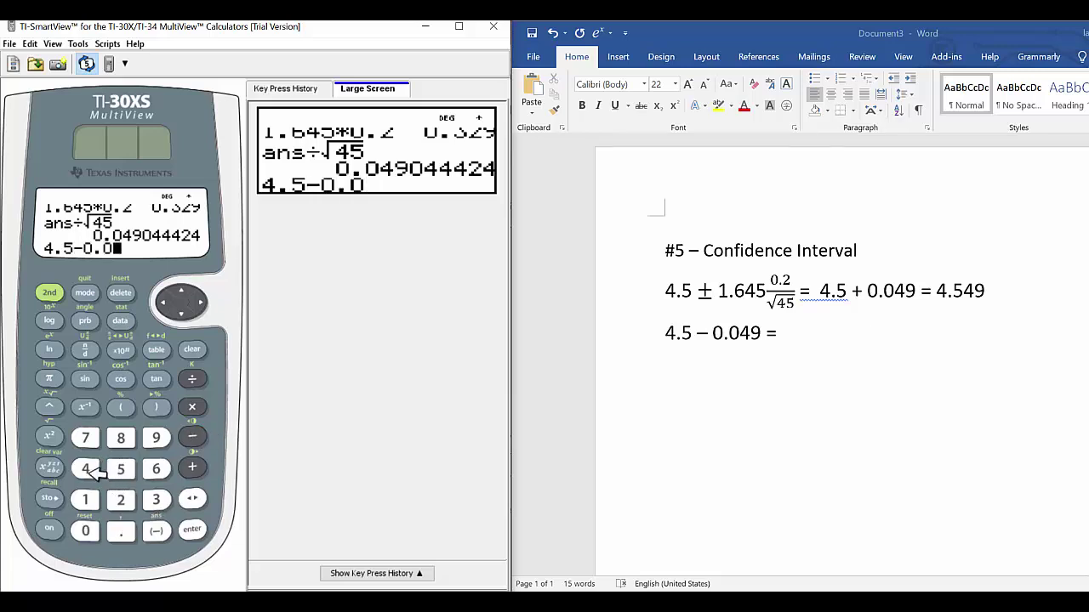
click(85, 468)
click(156, 438)
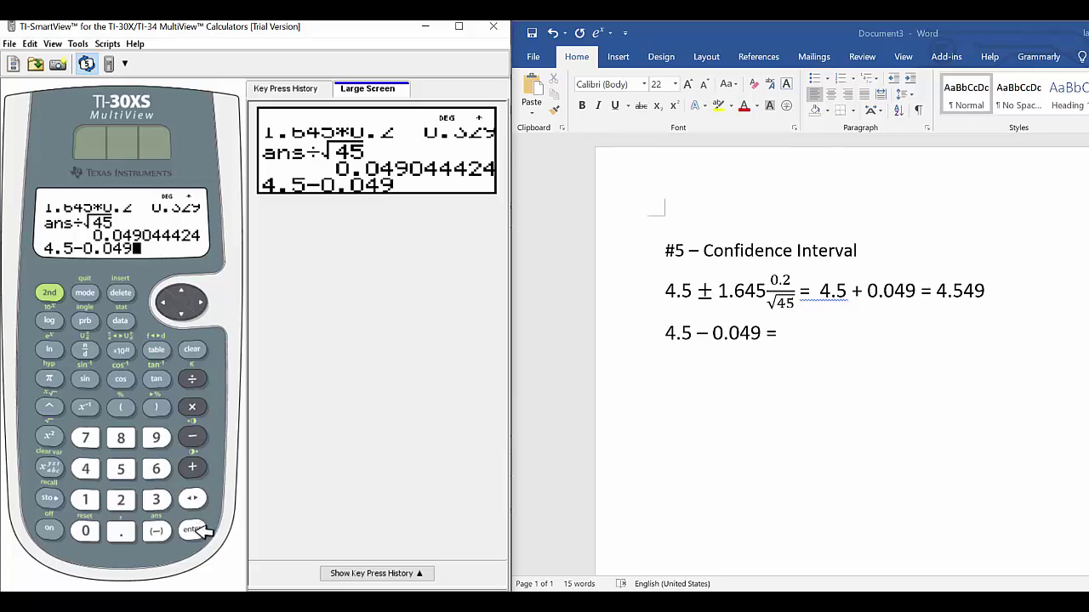
click(192, 529)
- Enter 4.451 as the lower limit in the Word document and write the interval "(4.451, 4.549)" on a new line
click(812, 338)
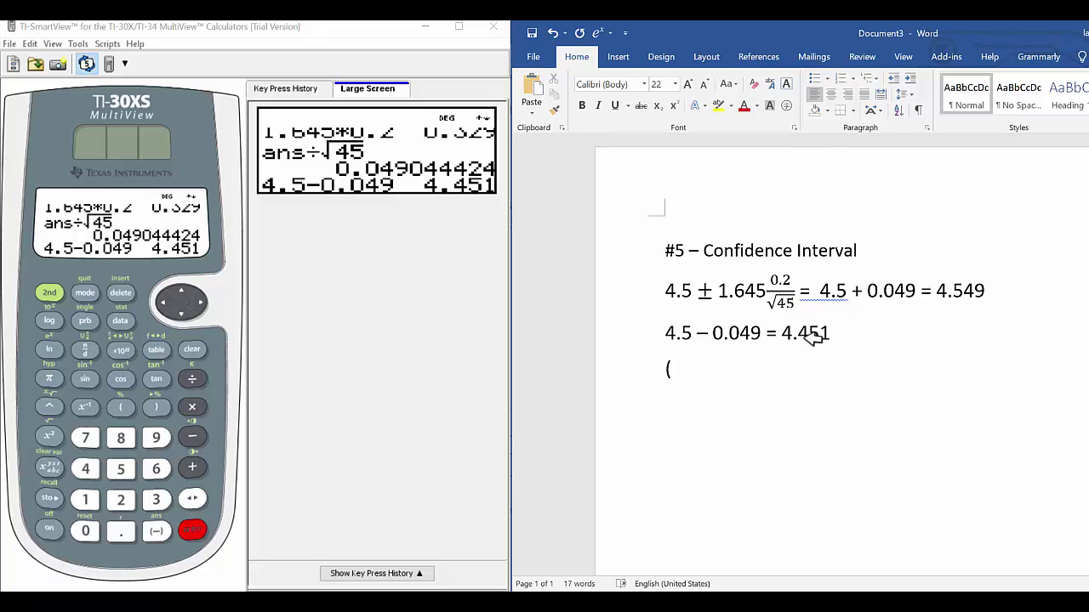
text(4.451, 4.5)
key(BackSpace)
text(4)
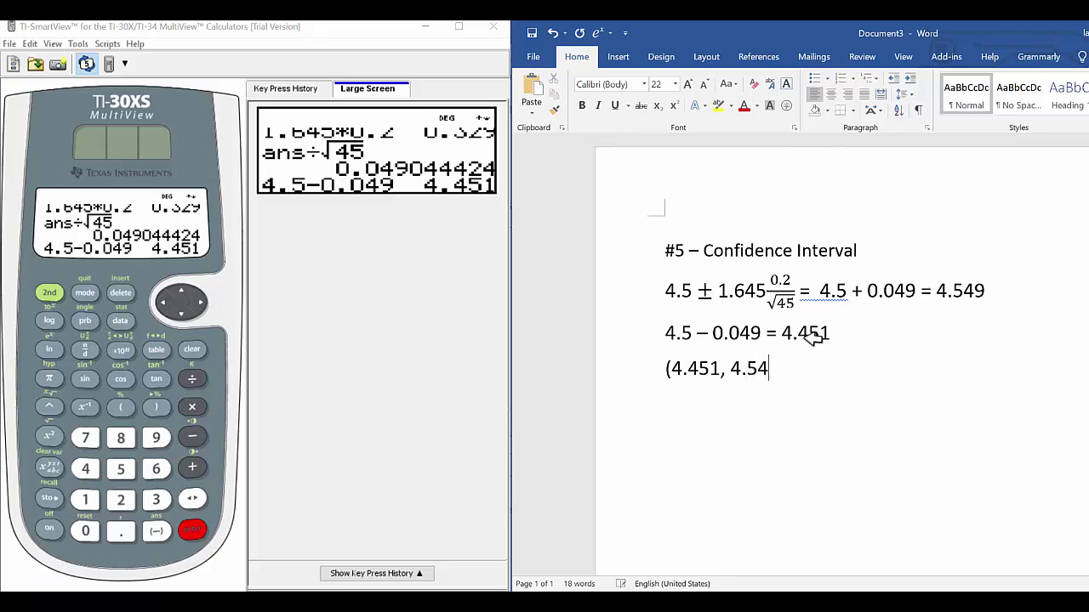
text(9))
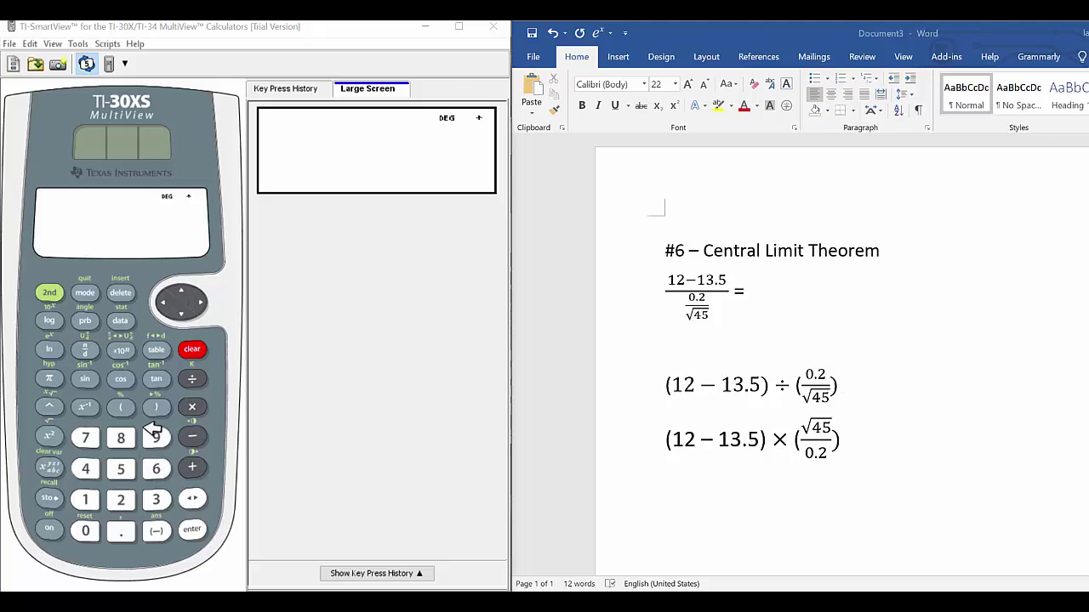
- Enter the numerator (12-13.5) in parentheses on the calculator for the Central Limit Theorem problem
click(128, 409)
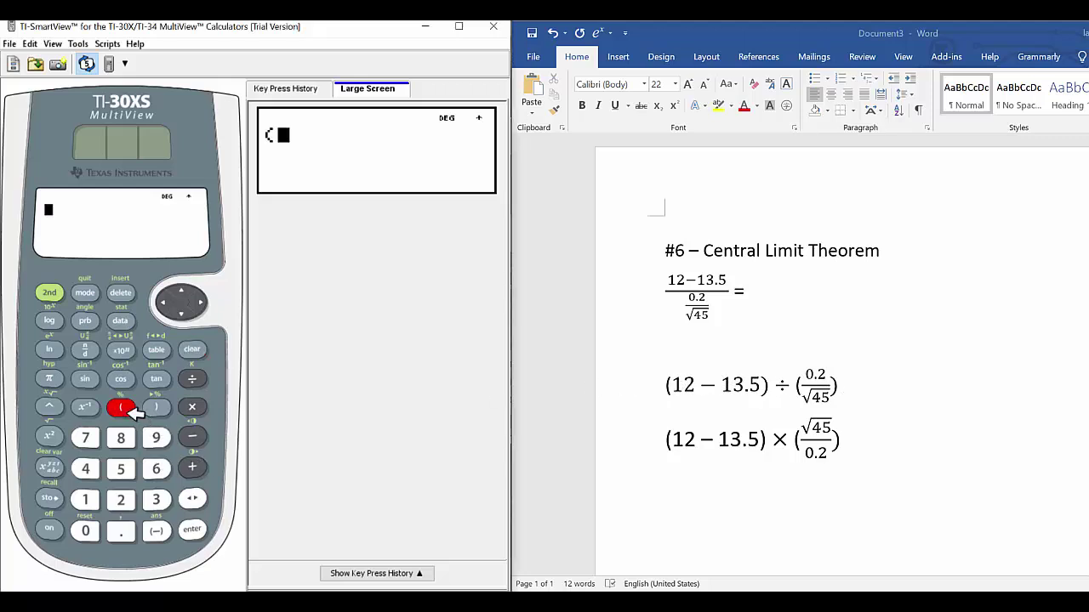
click(85, 499)
click(123, 500)
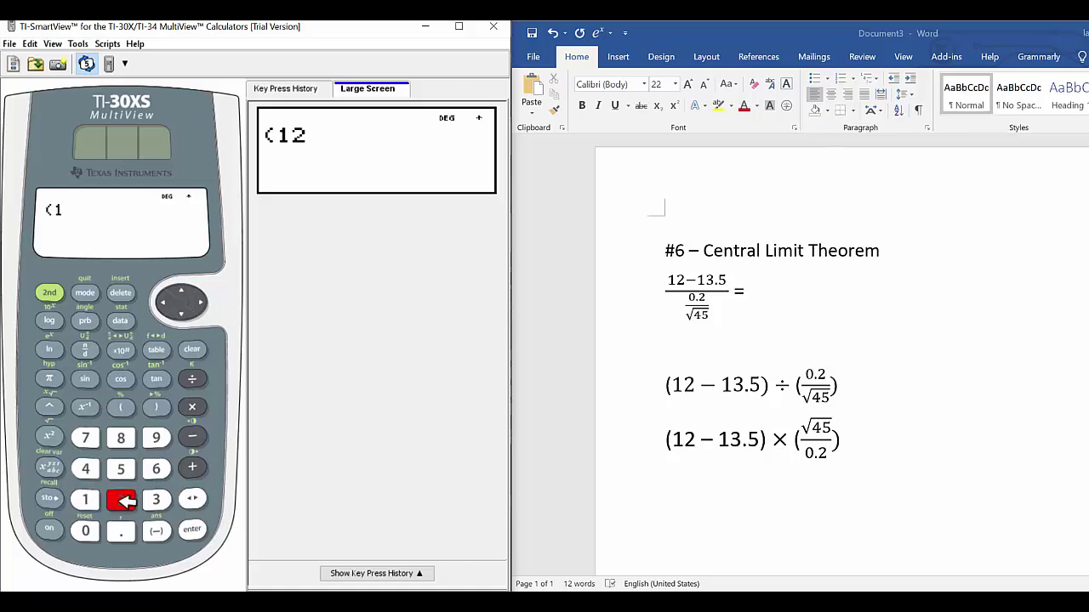
click(198, 437)
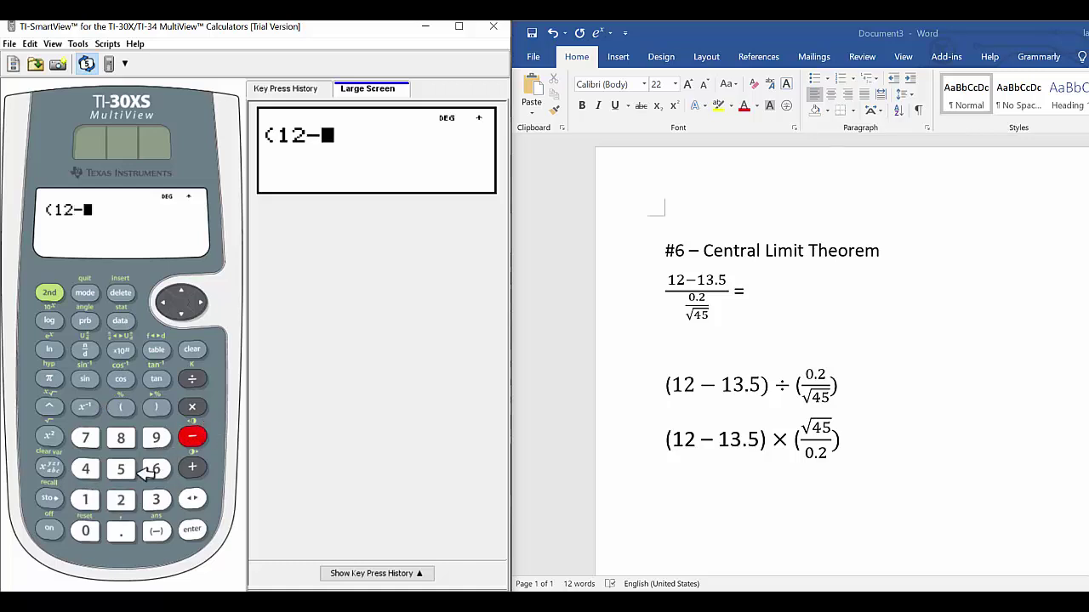
click(85, 499)
click(156, 500)
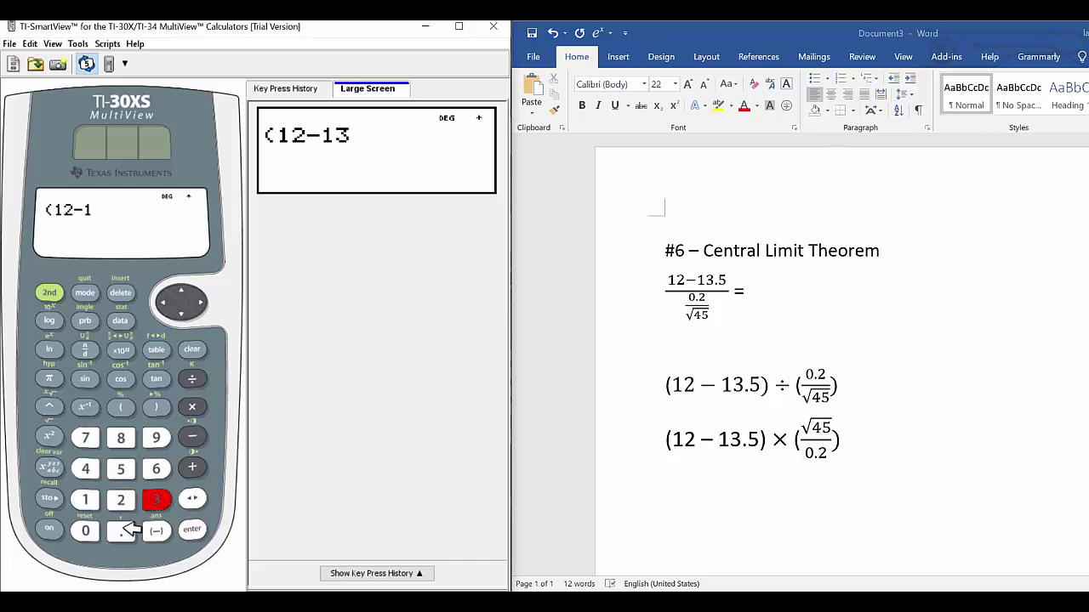
click(121, 531)
click(123, 469)
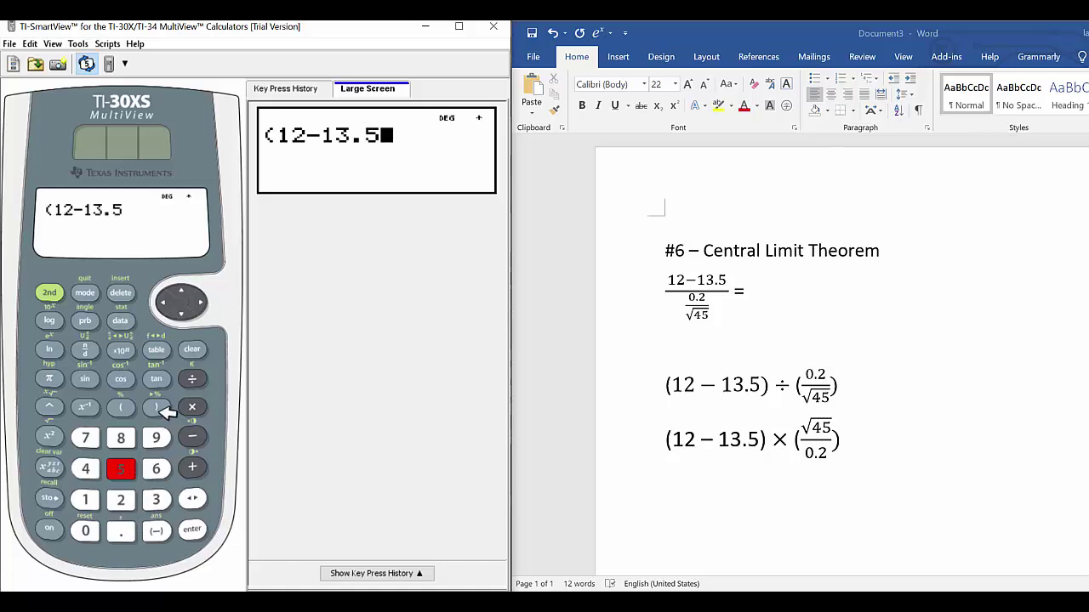
click(157, 407)
- Append ÷(0.2÷√45) to the calculator expression, with the closing parenthesis directly after 45, and try to evaluate it
click(194, 378)
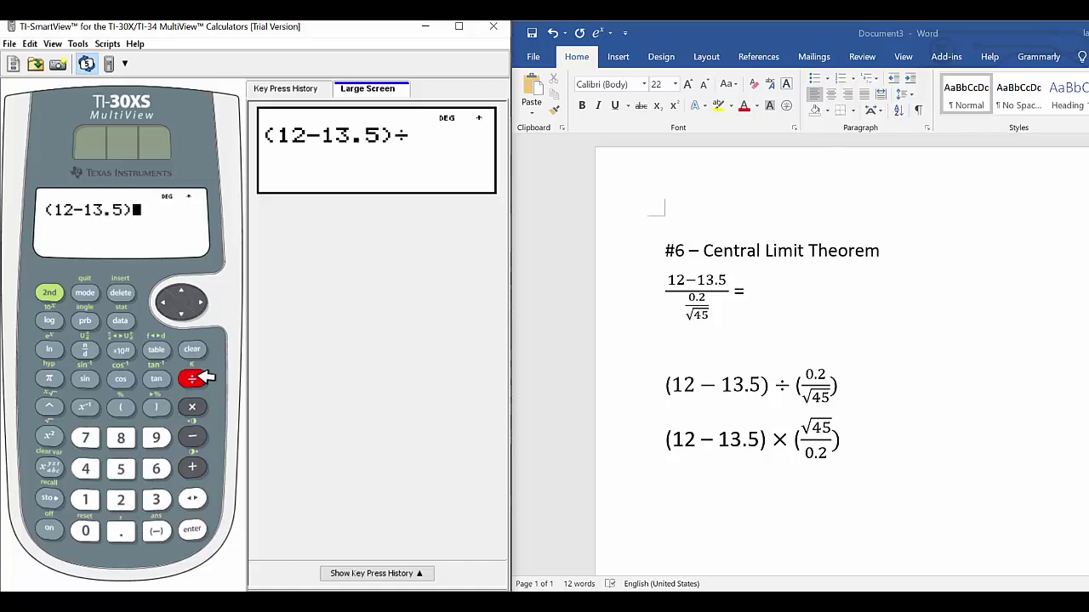
click(121, 408)
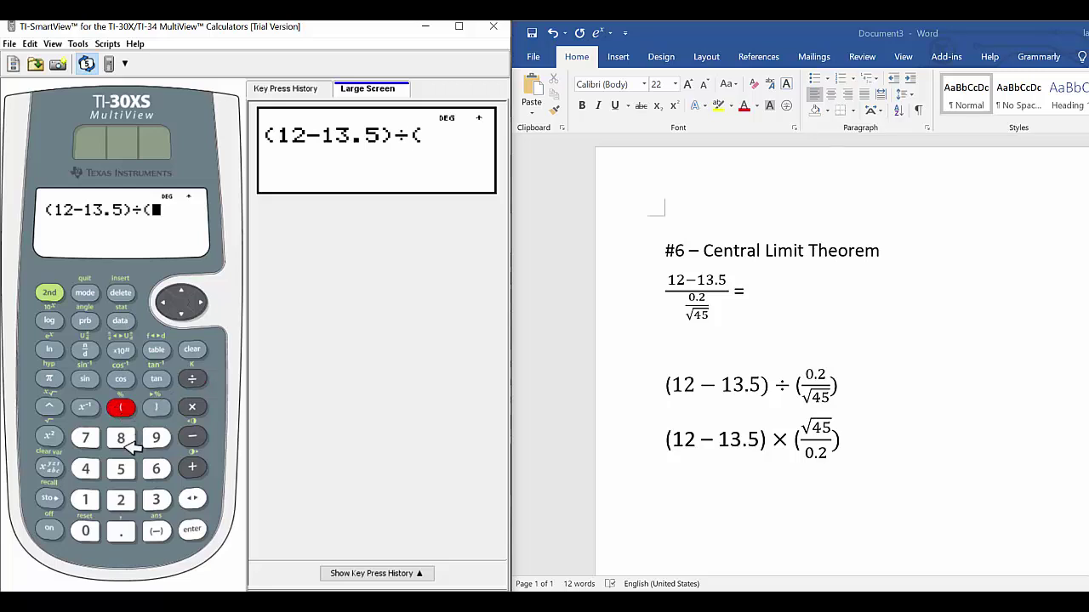
click(91, 529)
click(120, 532)
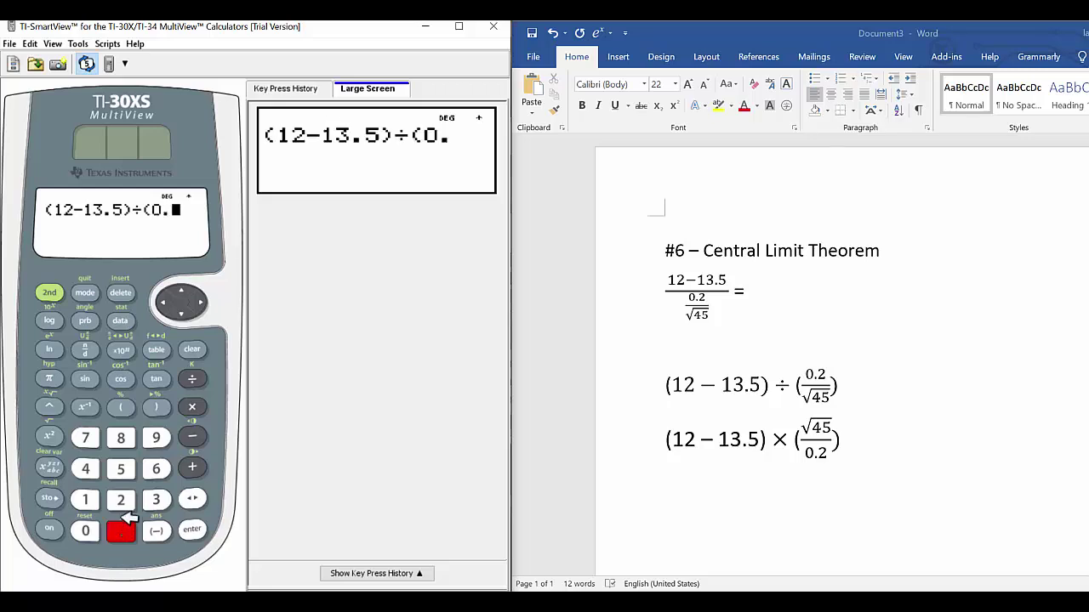
click(121, 500)
click(194, 379)
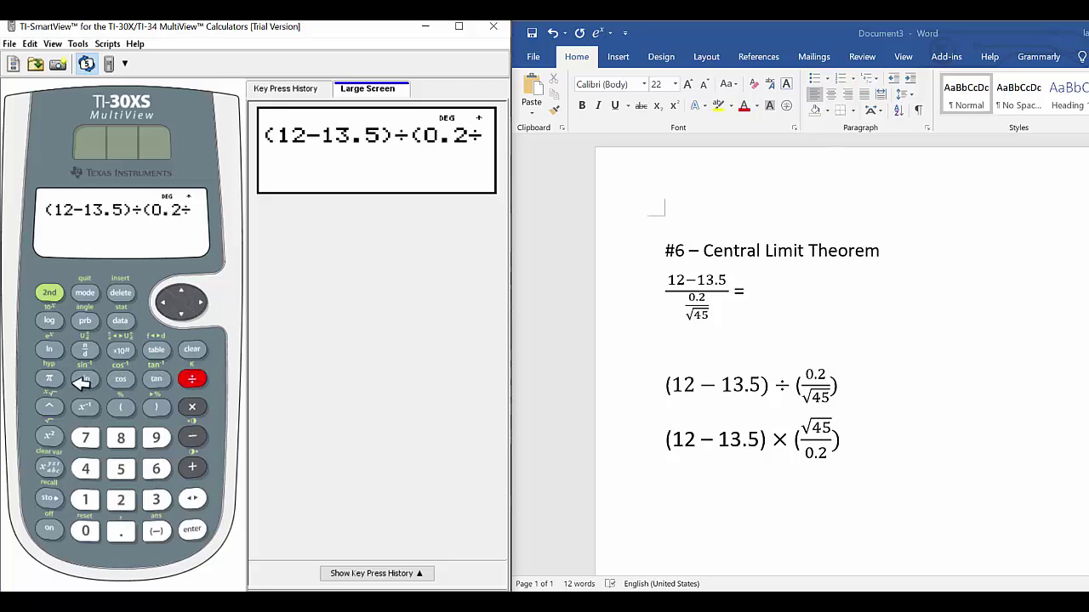
click(49, 292)
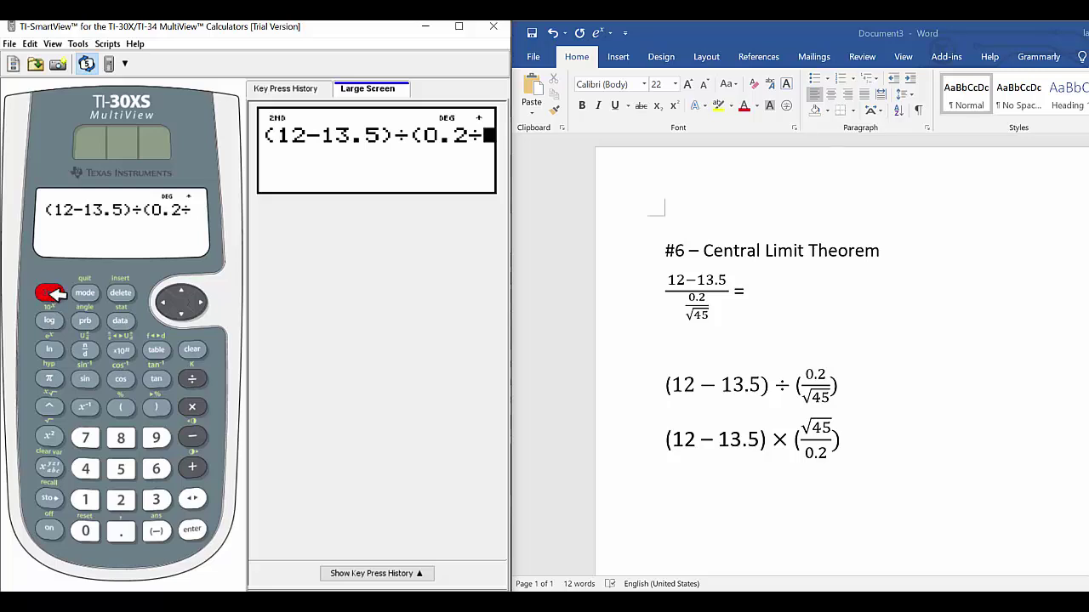
click(51, 436)
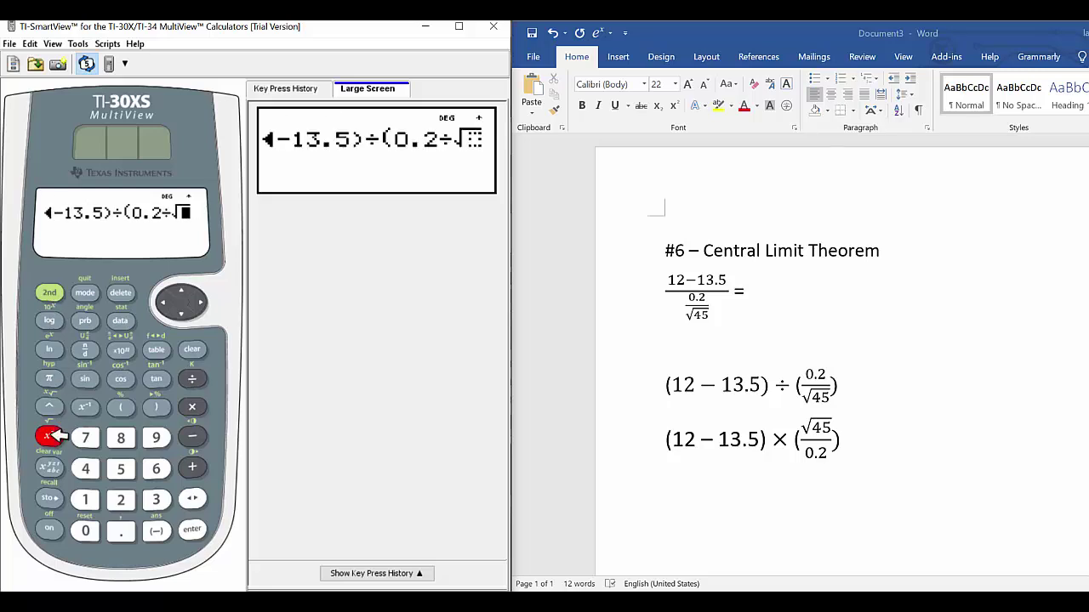
click(85, 468)
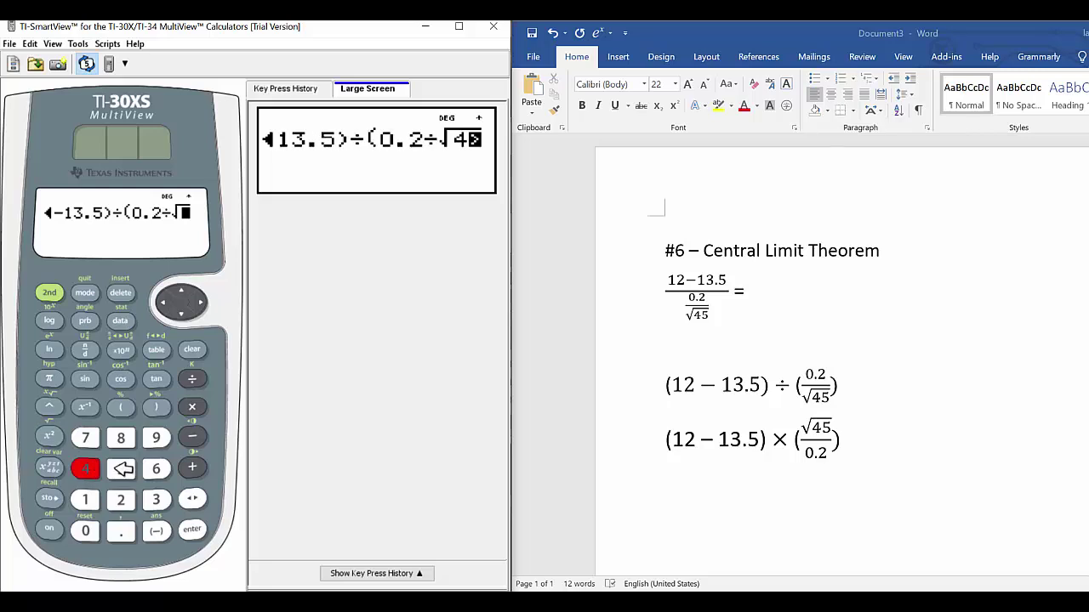
click(120, 468)
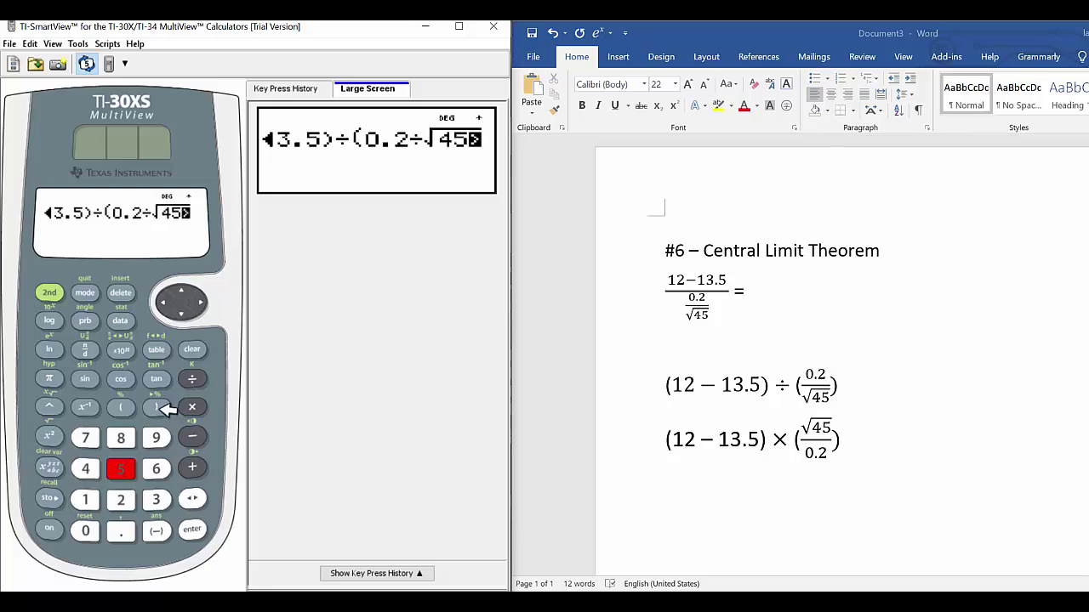
click(162, 408)
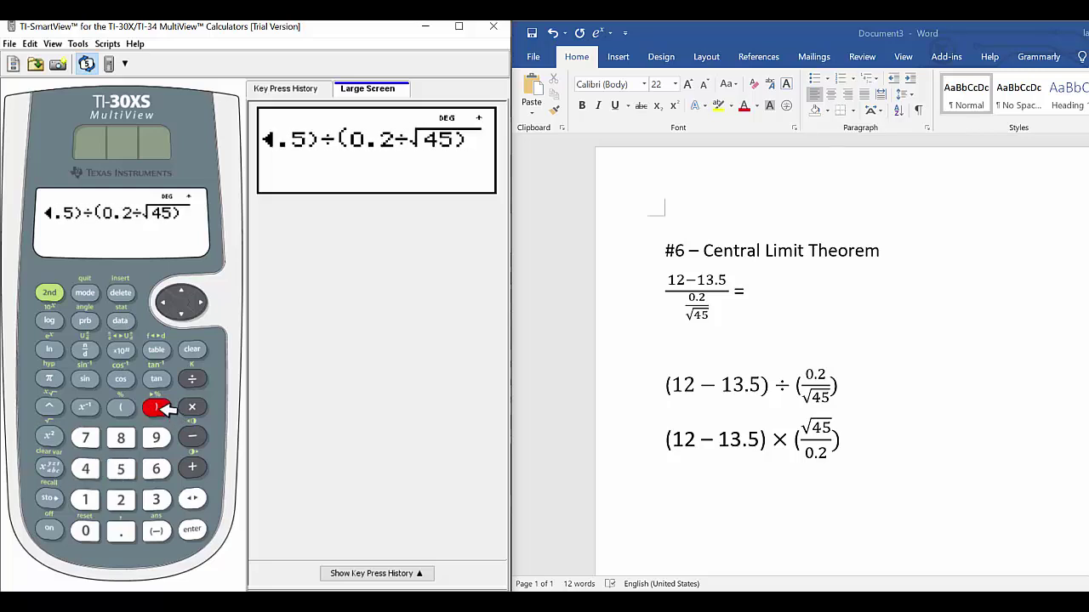
click(198, 529)
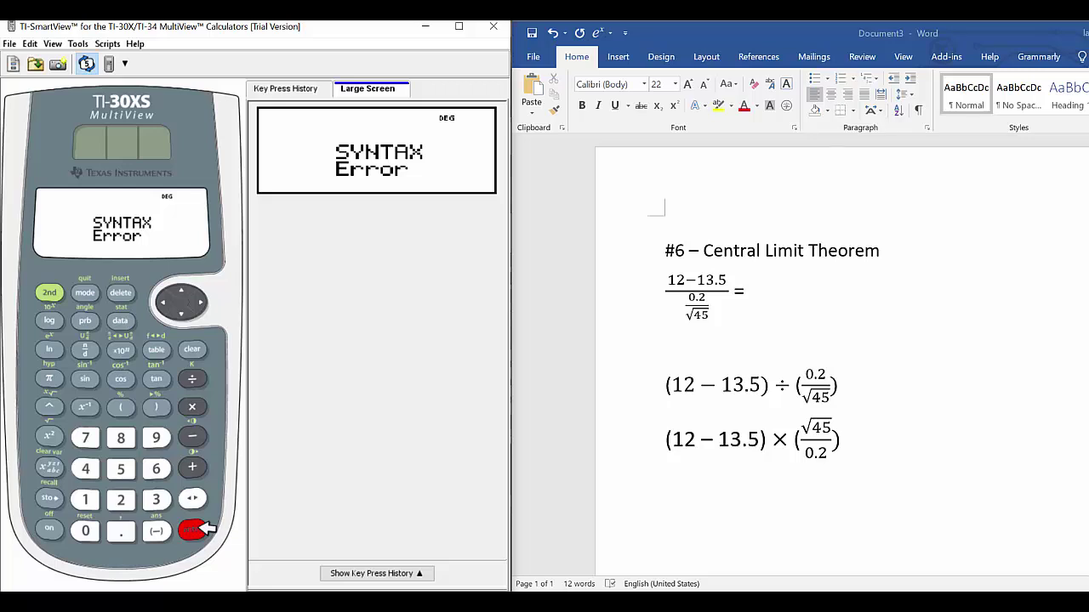
- Correct the calculator expression so the closing parenthesis sits outside the square root of 45, and evaluate (12-13.5)÷(0.2÷√45)
click(194, 350)
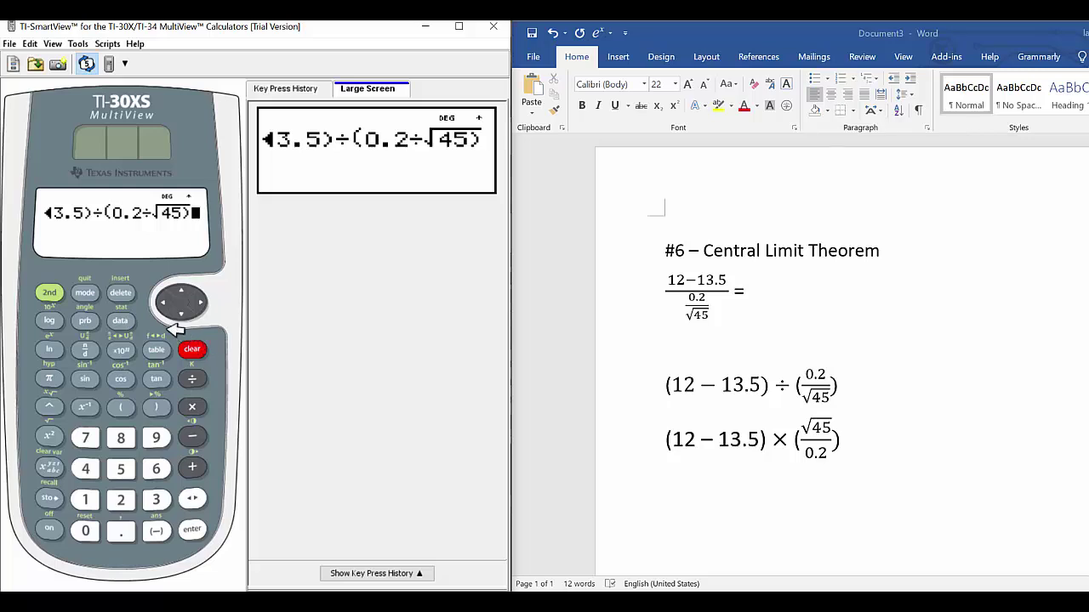
click(127, 292)
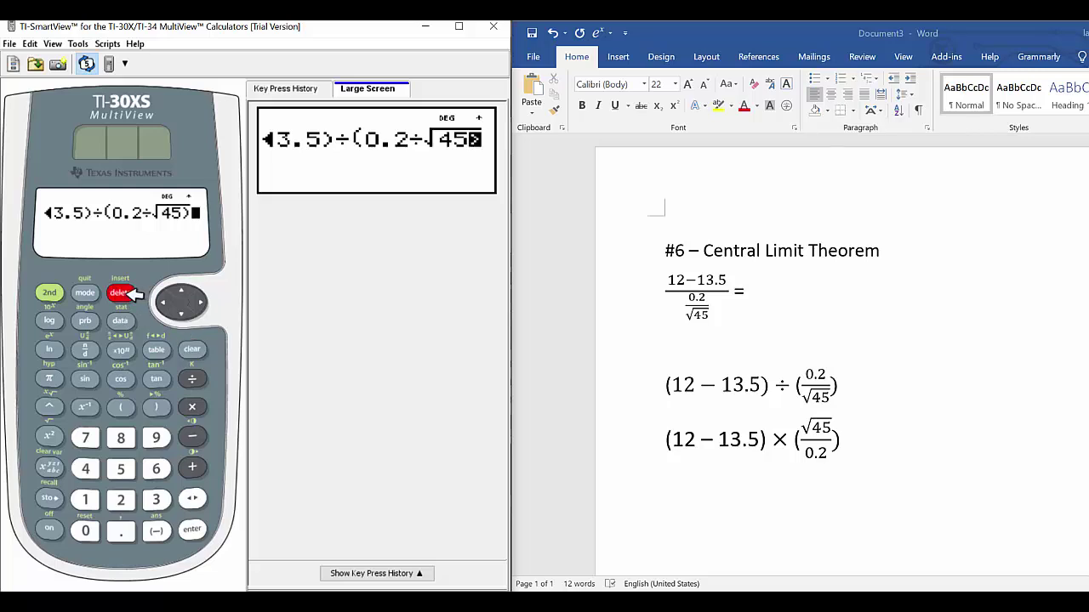
click(127, 293)
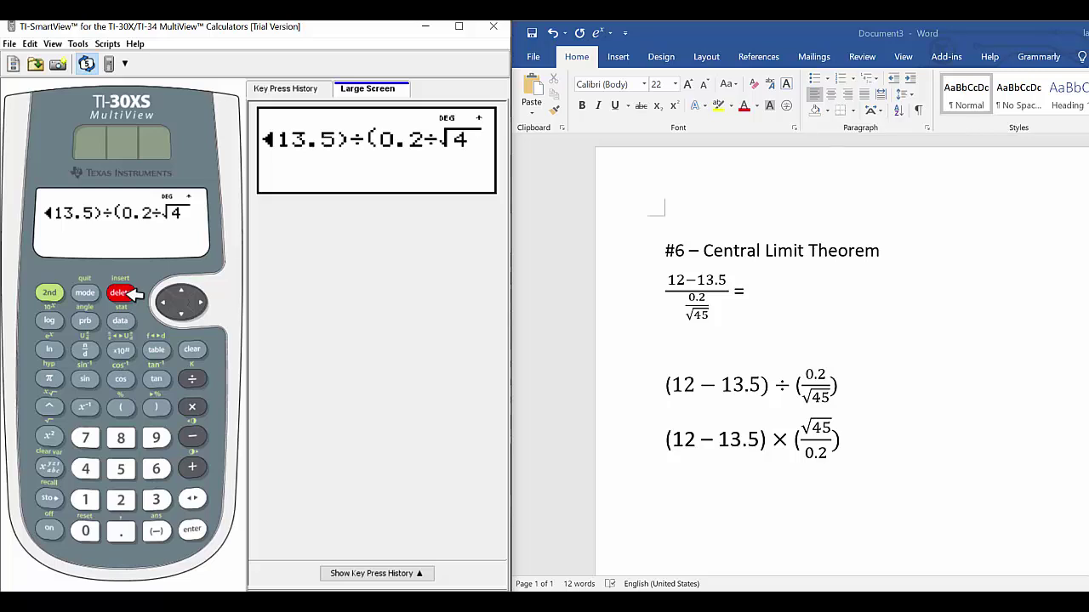
text(5)
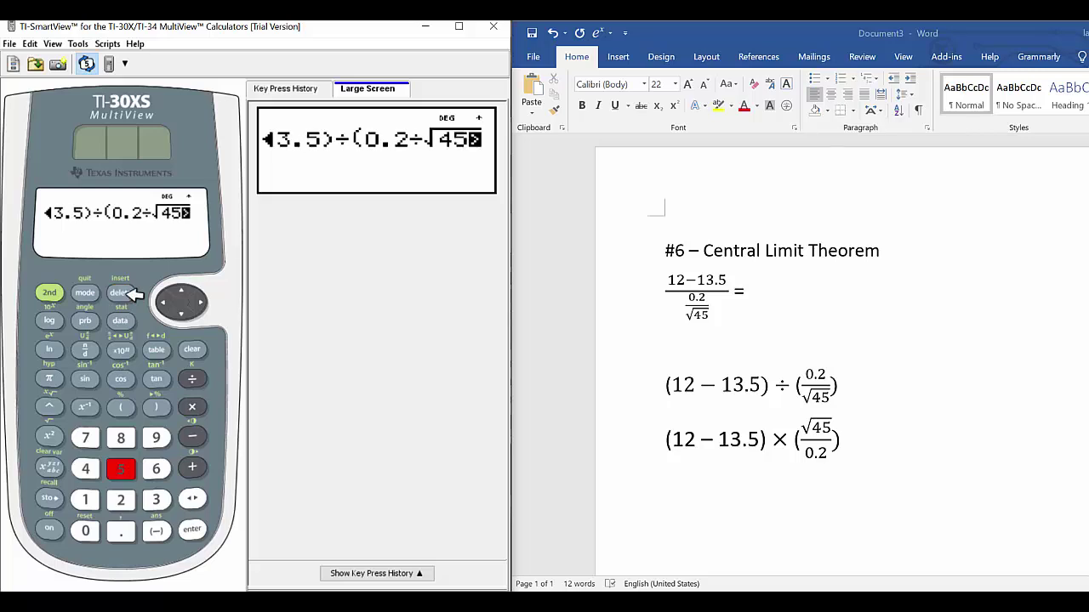
key(Right)
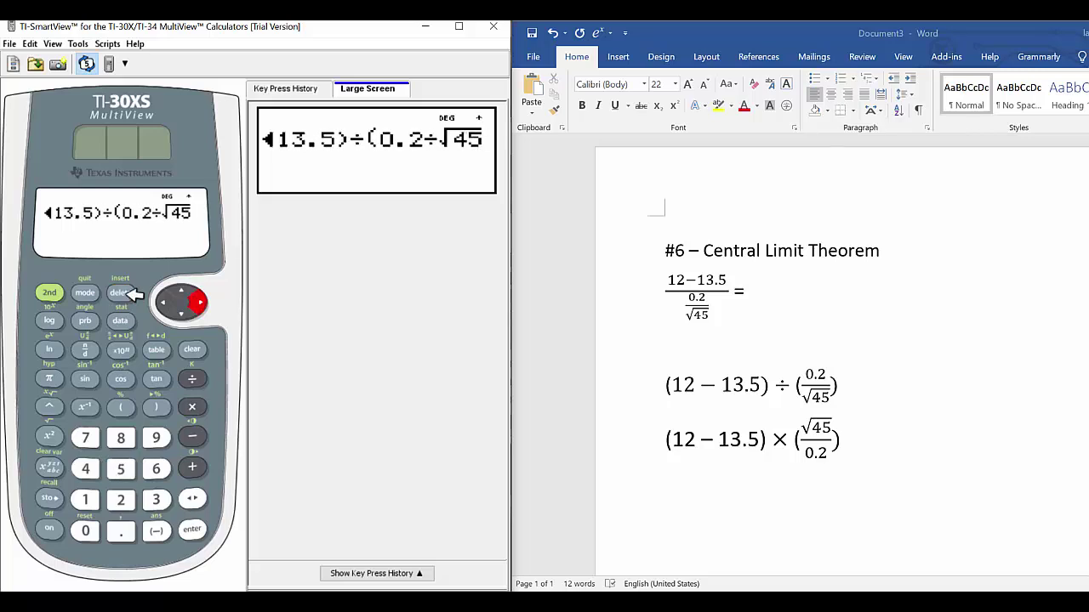
click(160, 409)
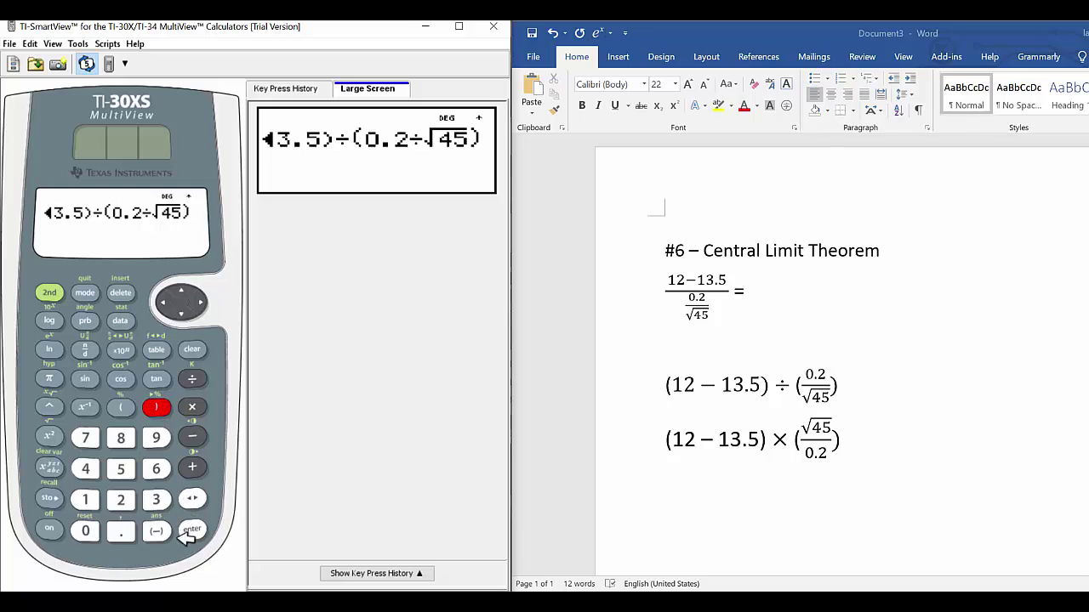
click(203, 527)
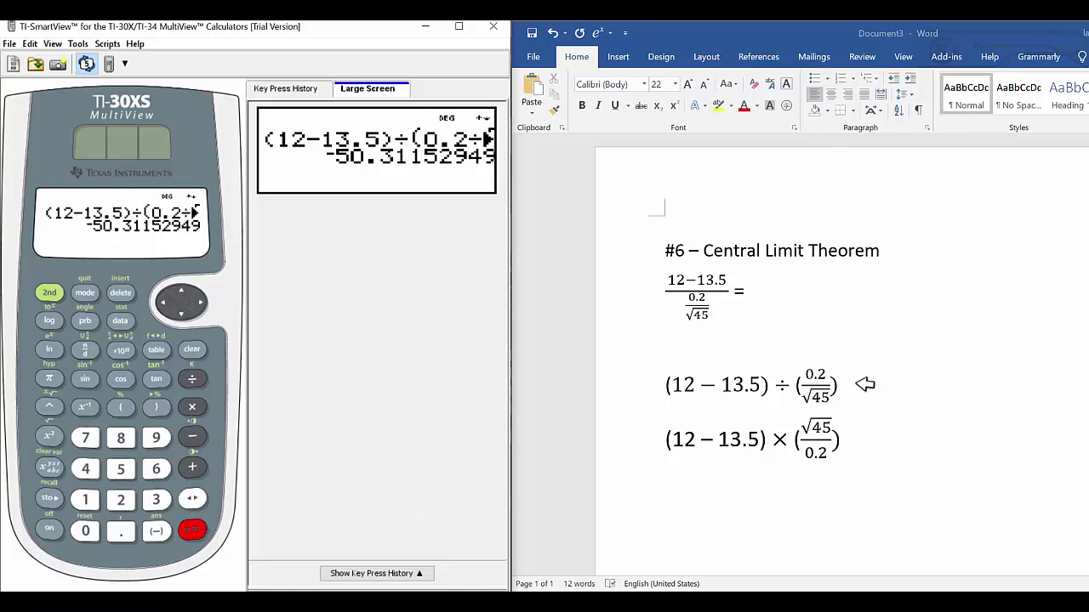
- Add "=-50.3115" after the division form of the expression in the Word document
click(865, 384)
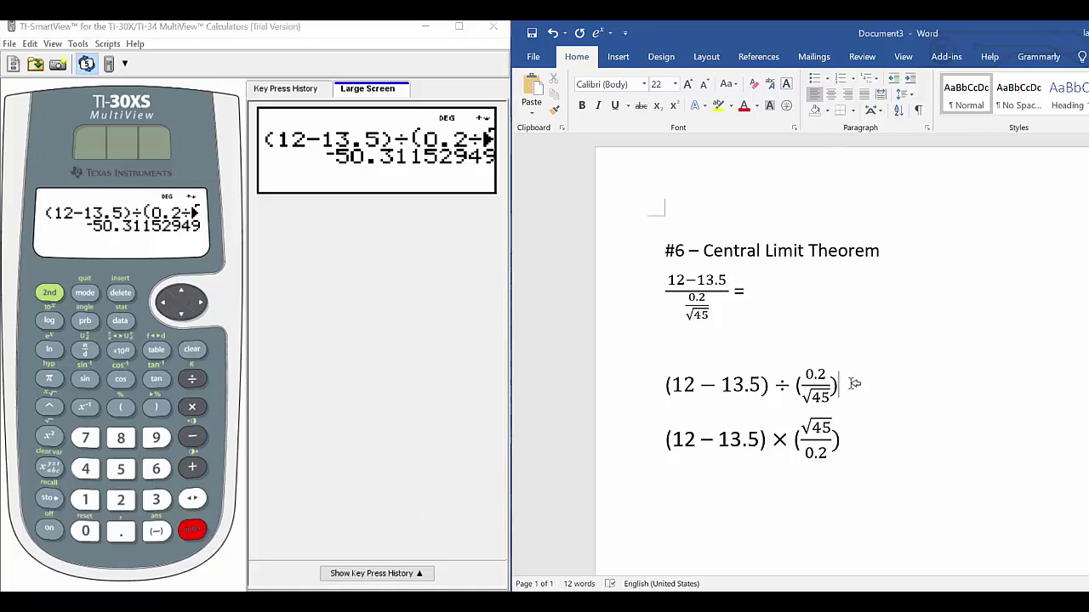
text(=-50.3115)
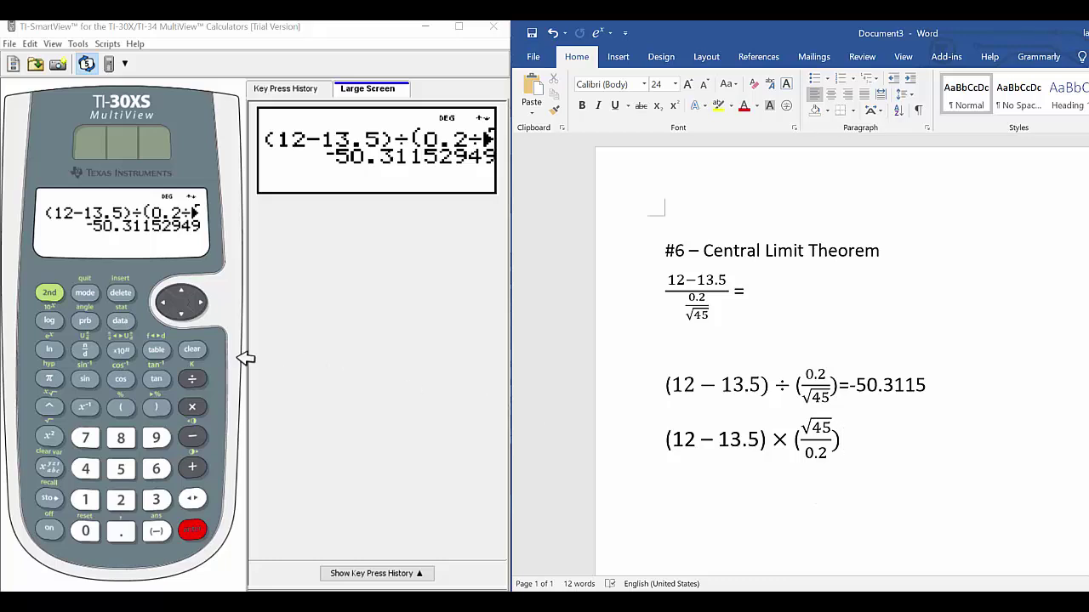
- Clear the calculator and evaluate 12-13.5 as the first part of the multiplication form
click(198, 350)
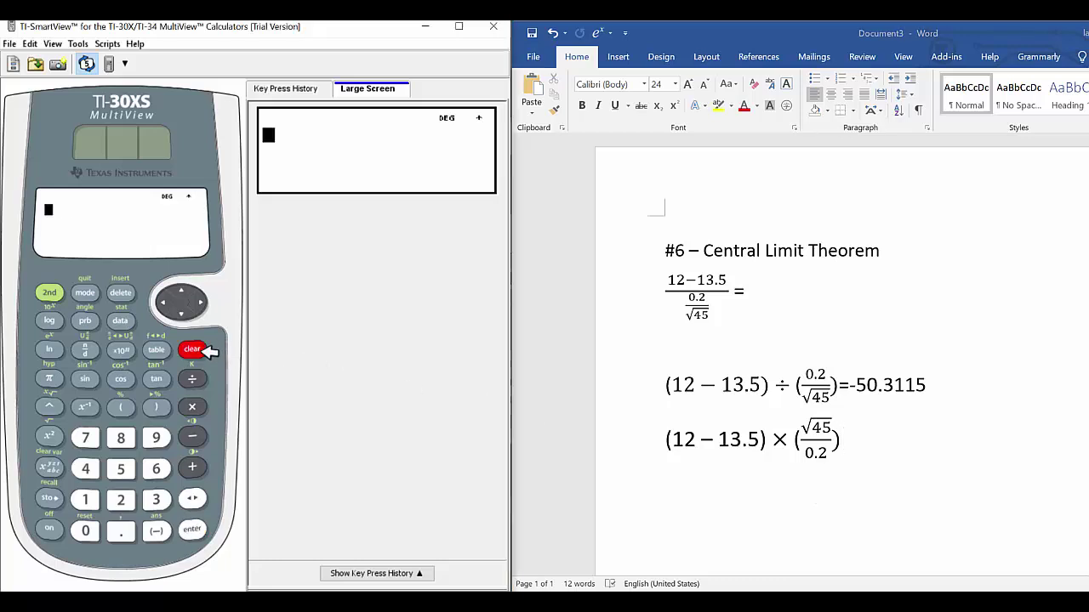
click(89, 500)
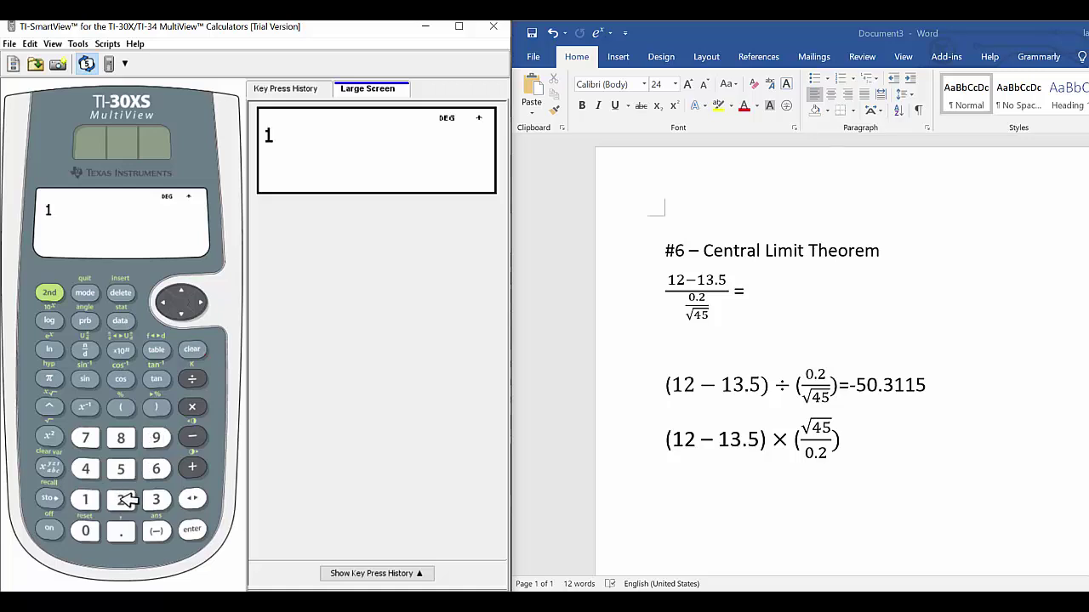
click(121, 500)
click(192, 437)
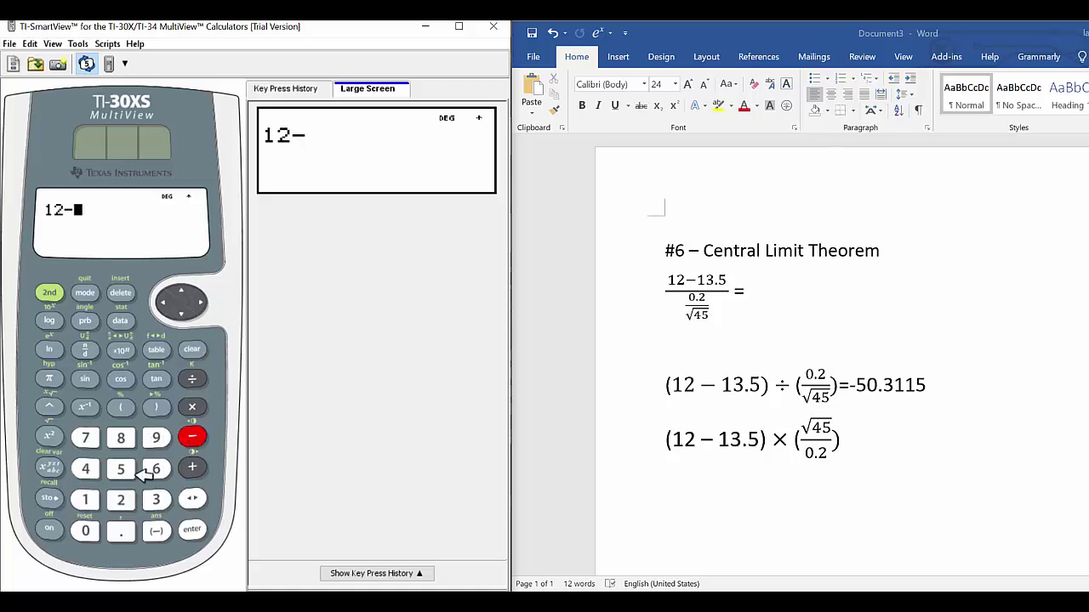
click(88, 501)
click(158, 500)
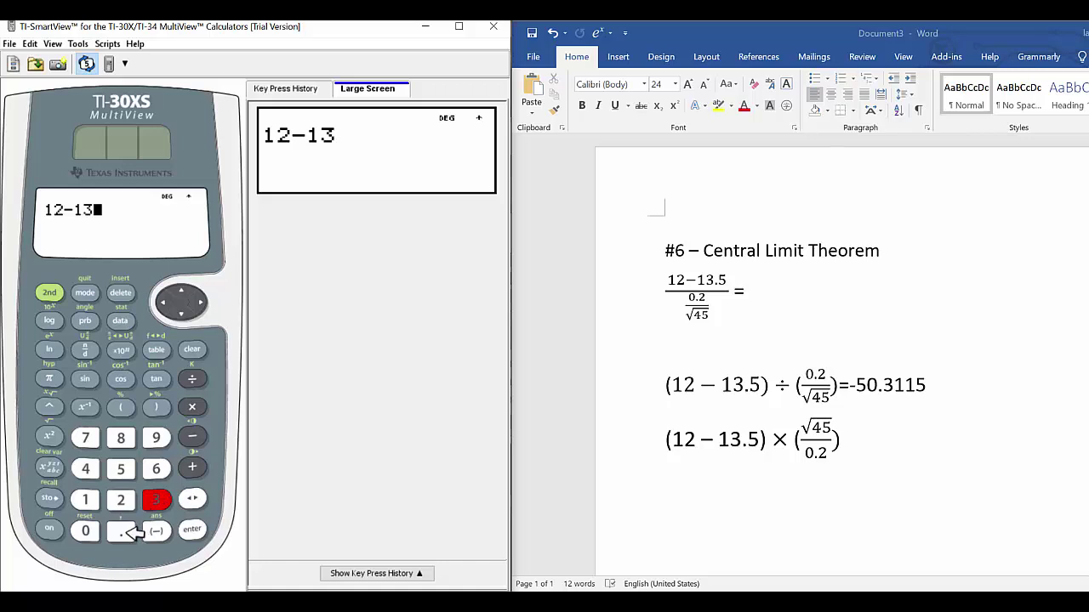
click(121, 530)
click(121, 469)
click(193, 530)
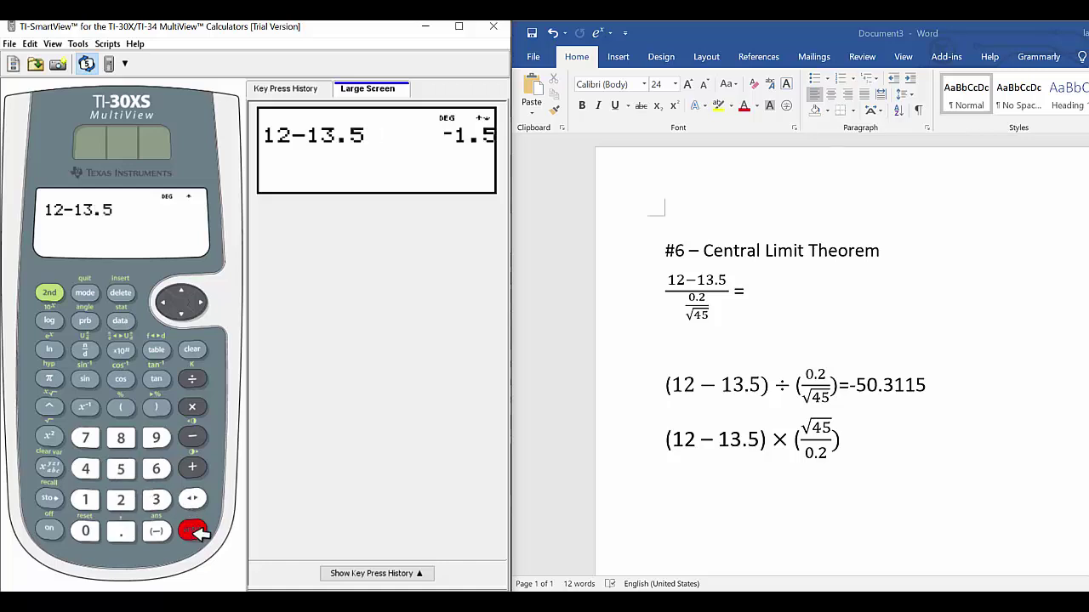
click(194, 408)
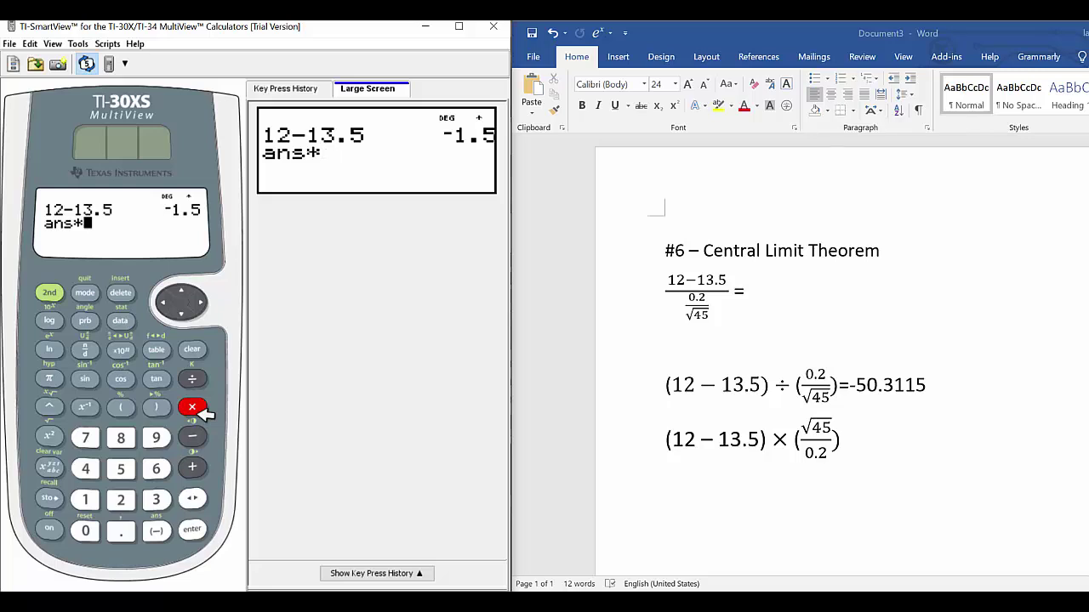
click(50, 293)
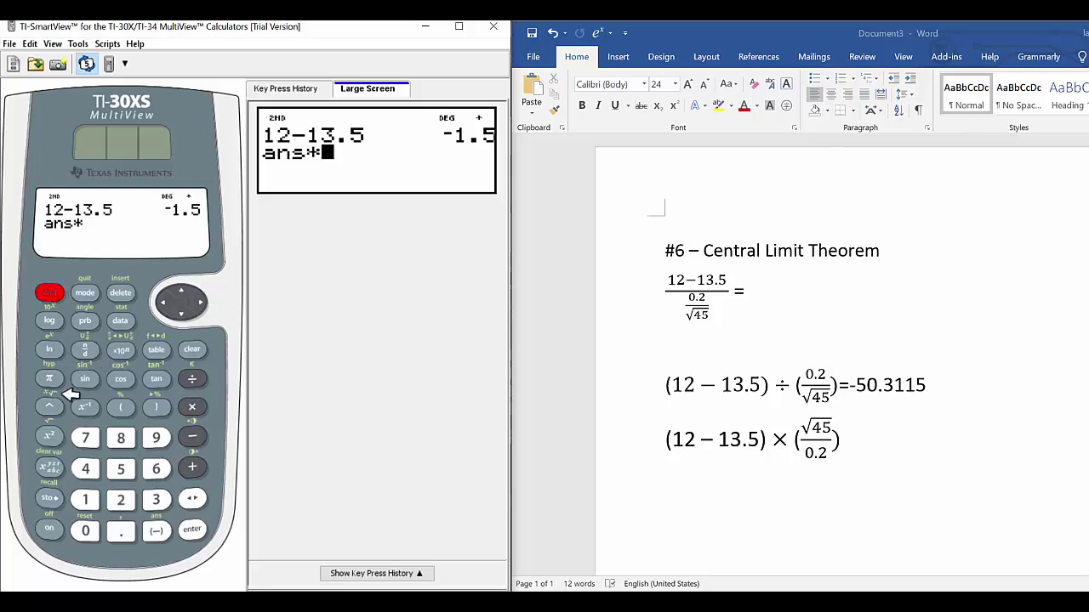
click(62, 405)
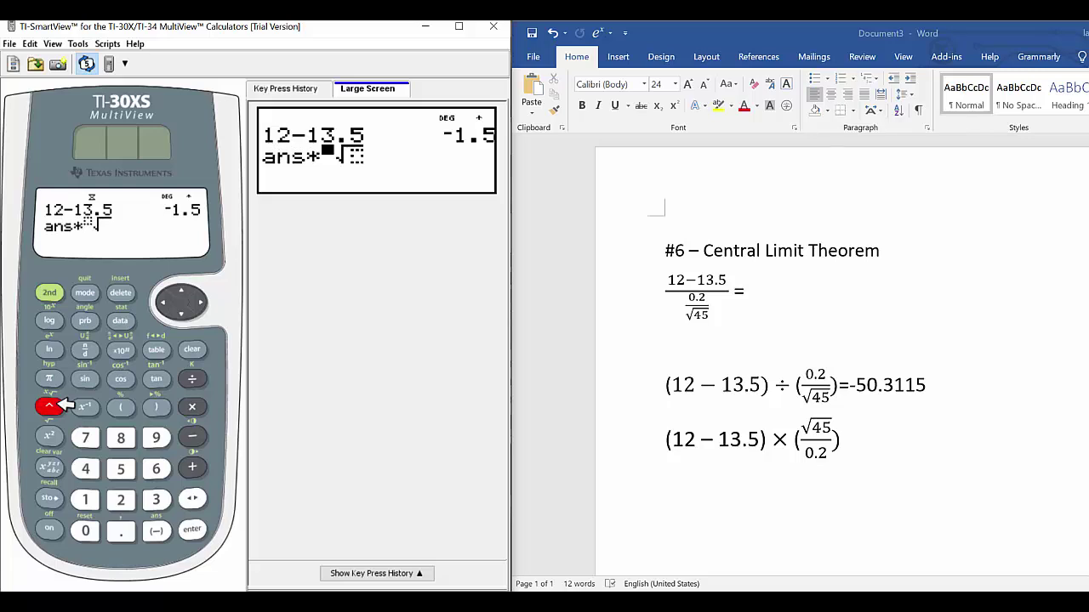
click(85, 469)
click(125, 470)
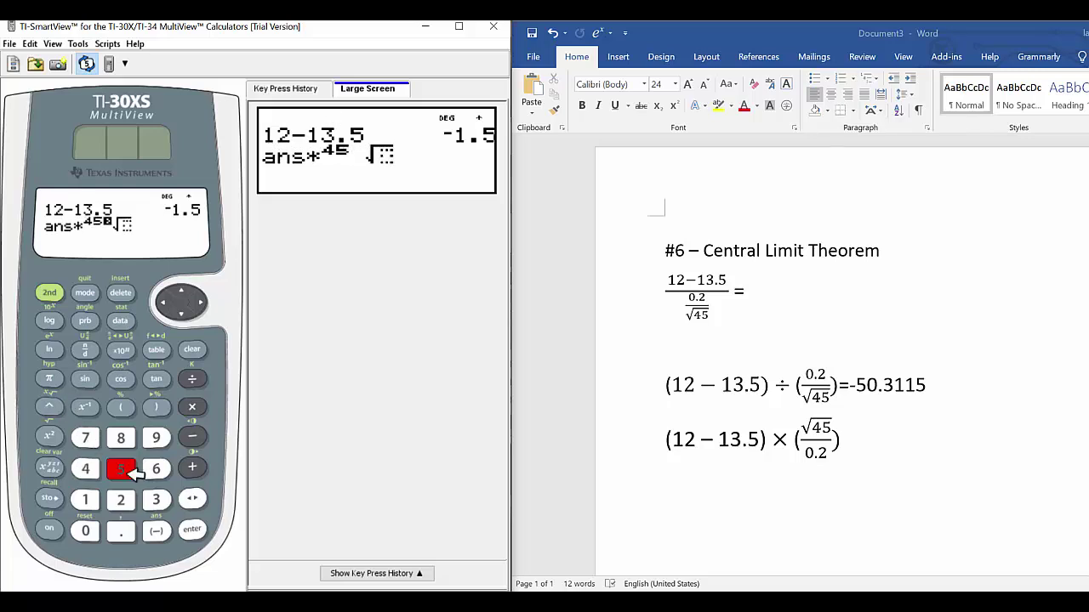
key(Escape)
key(Escape)
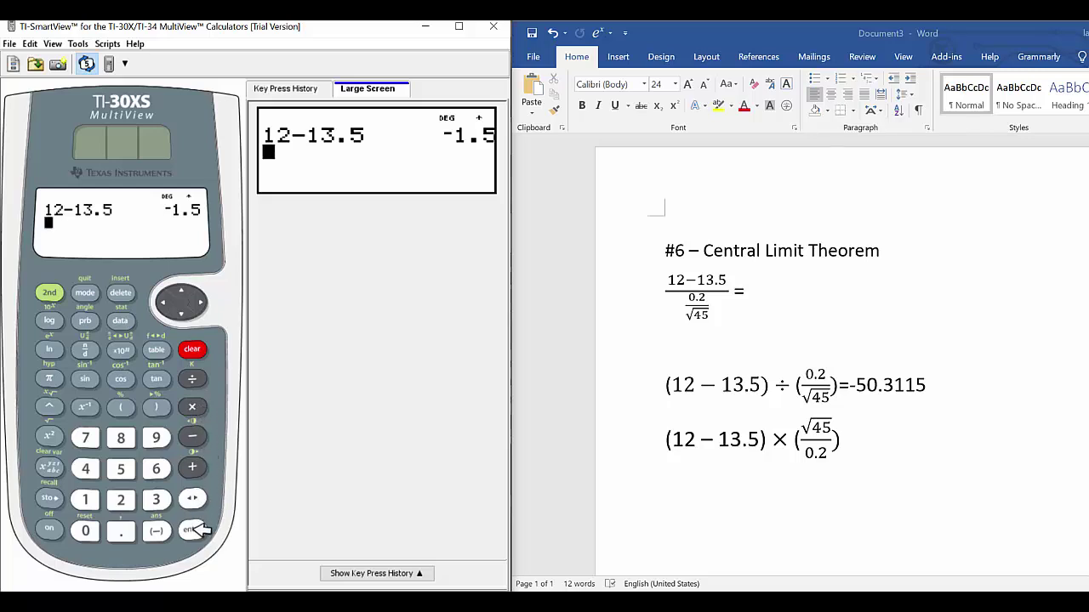
- Multiply the previous calculator answer by the square root of 45
click(192, 407)
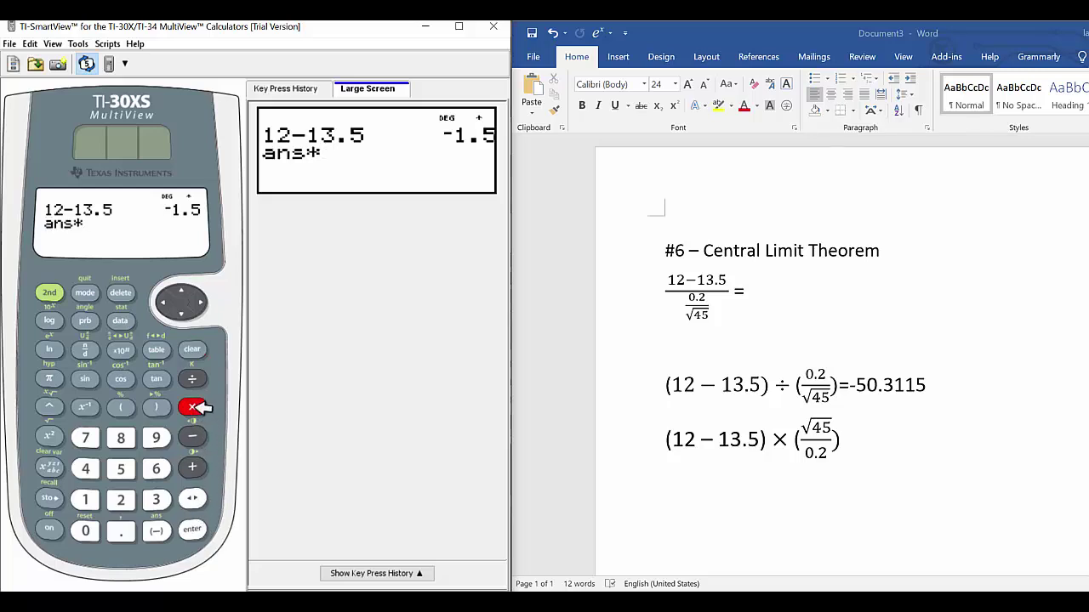
click(49, 292)
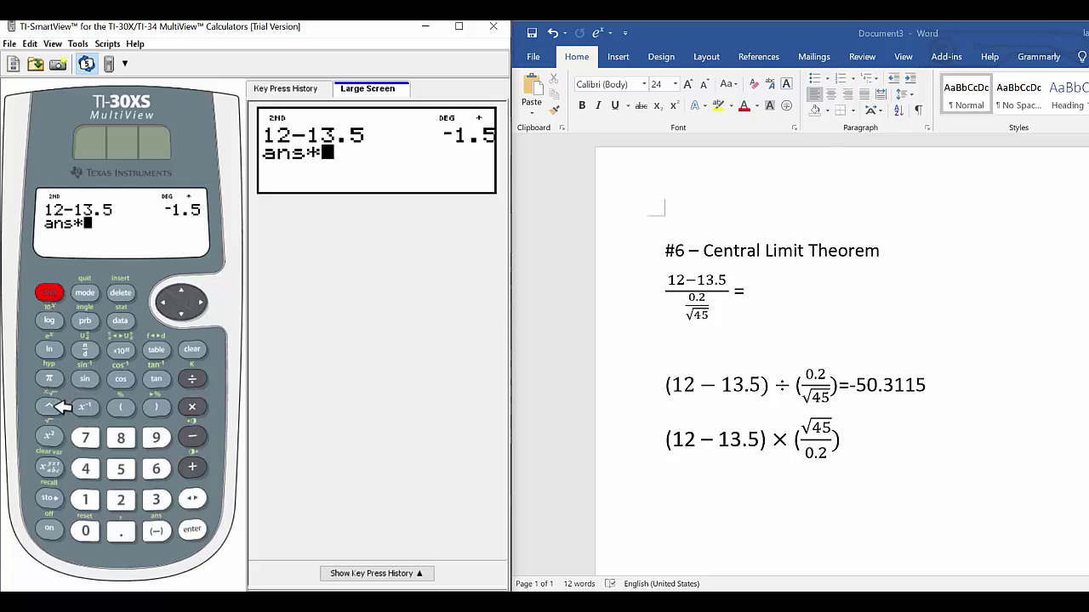
click(49, 437)
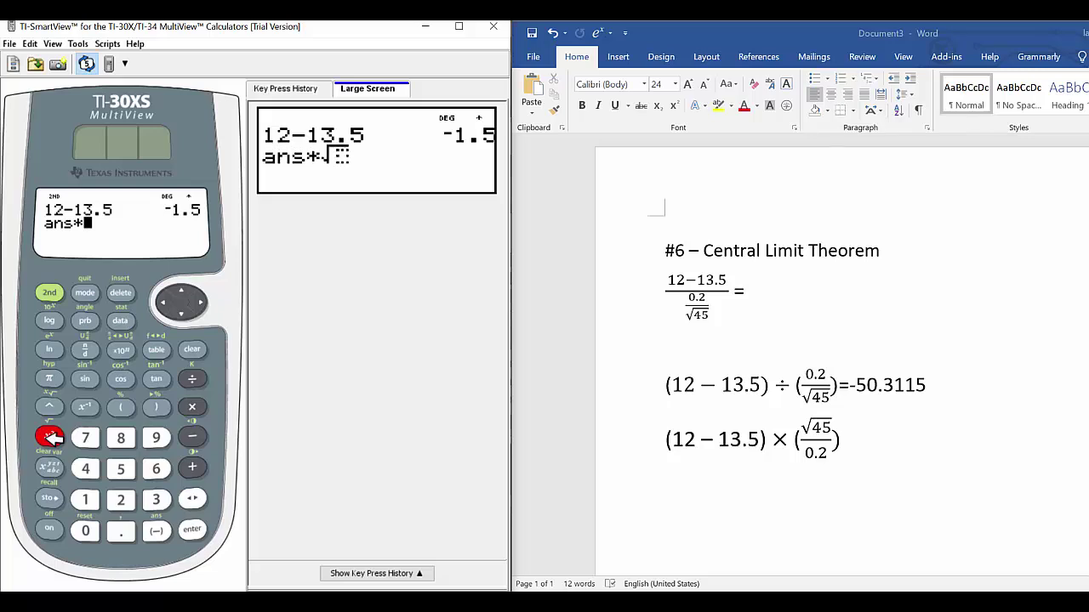
text(45)
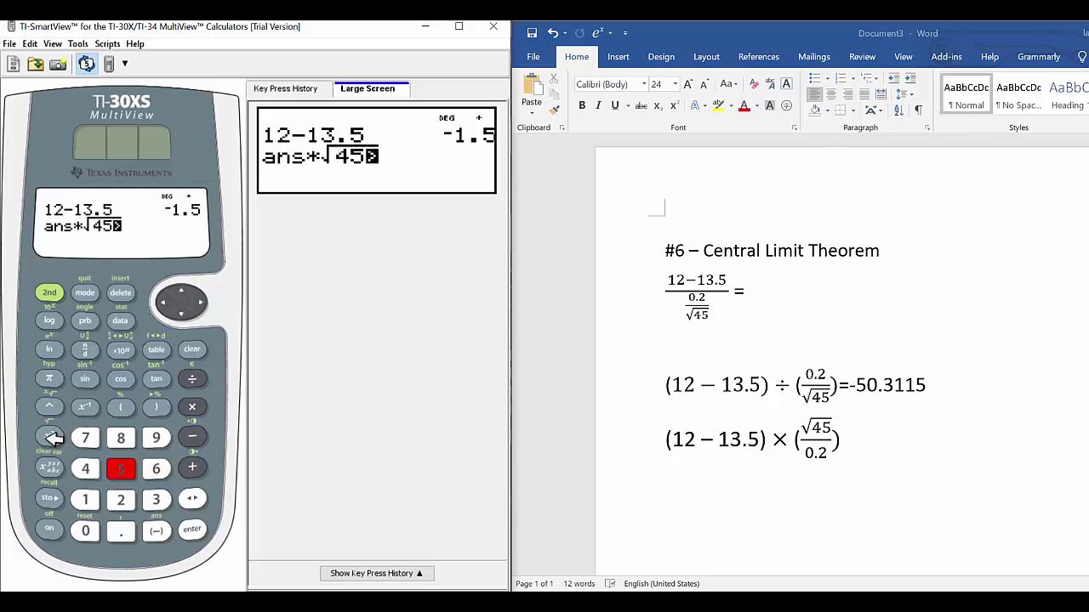
click(198, 530)
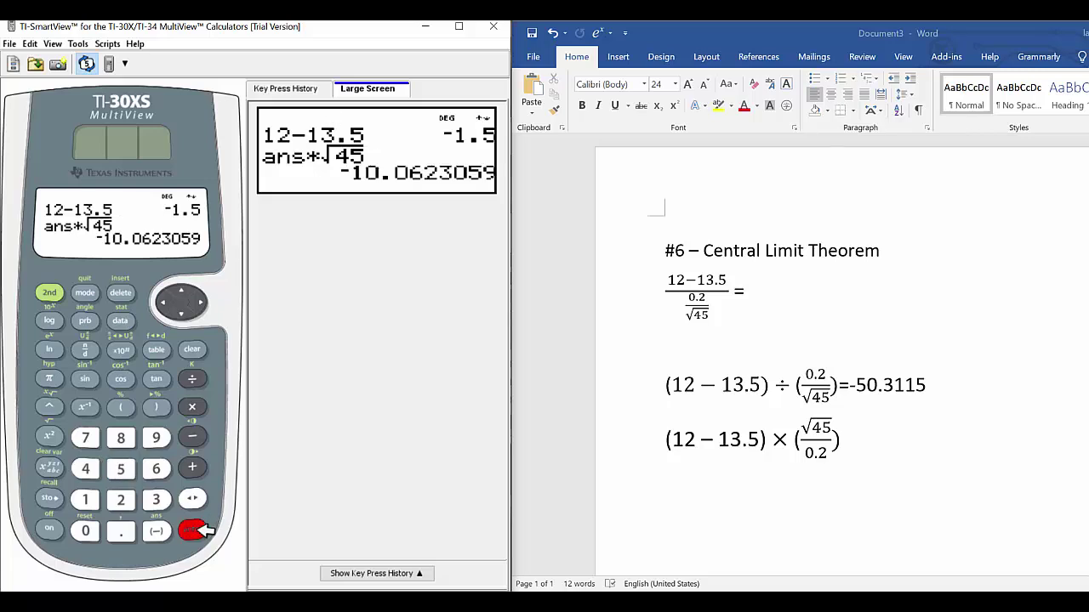
- Divide the resulting calculator answer by 0.2 to complete the multiplication form
click(194, 378)
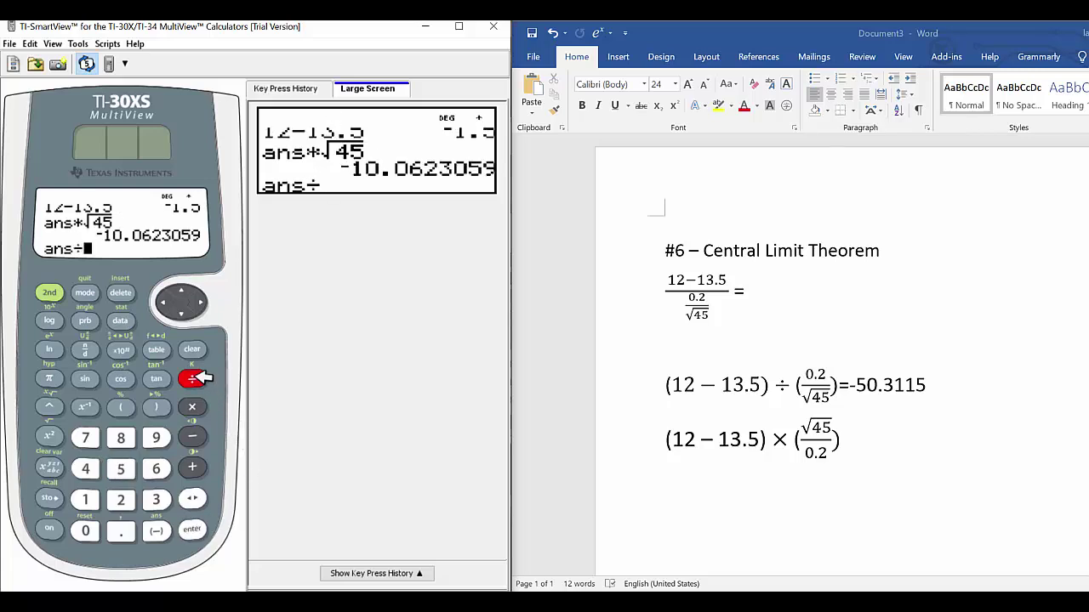
click(85, 531)
click(120, 531)
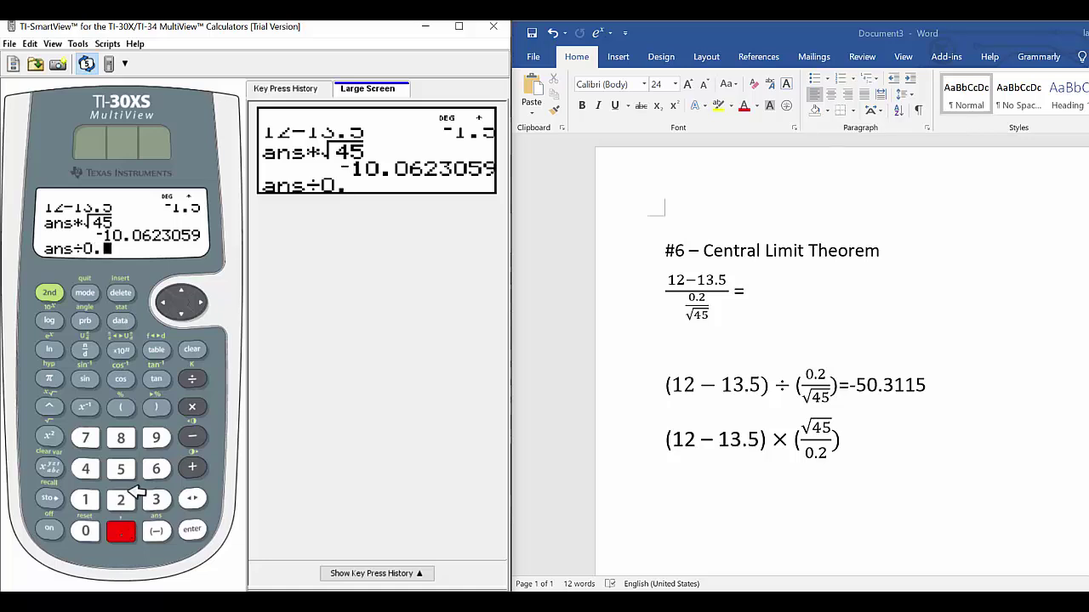
click(121, 499)
click(194, 529)
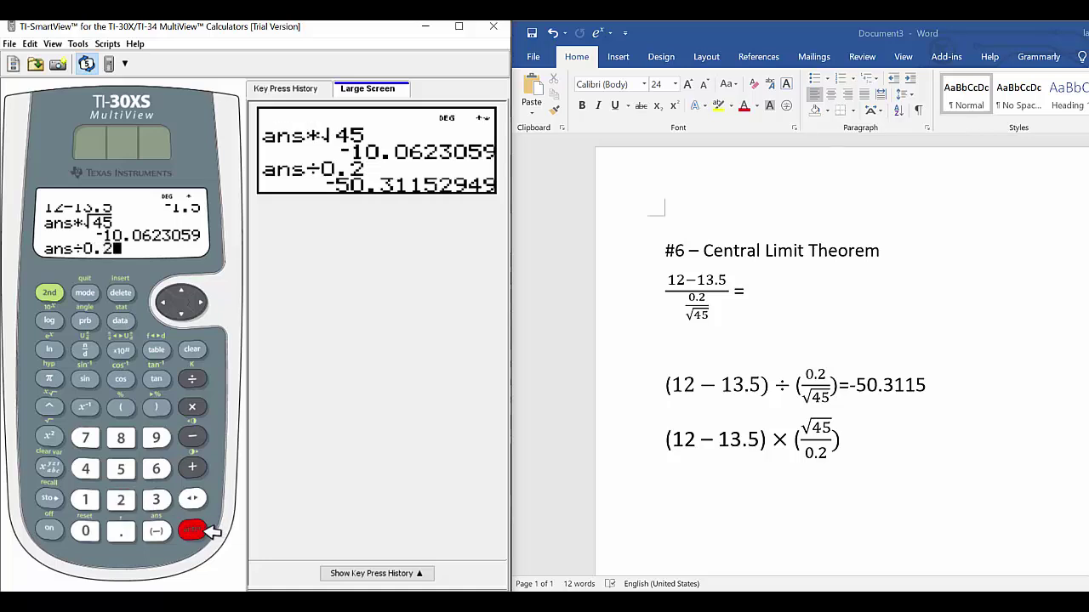